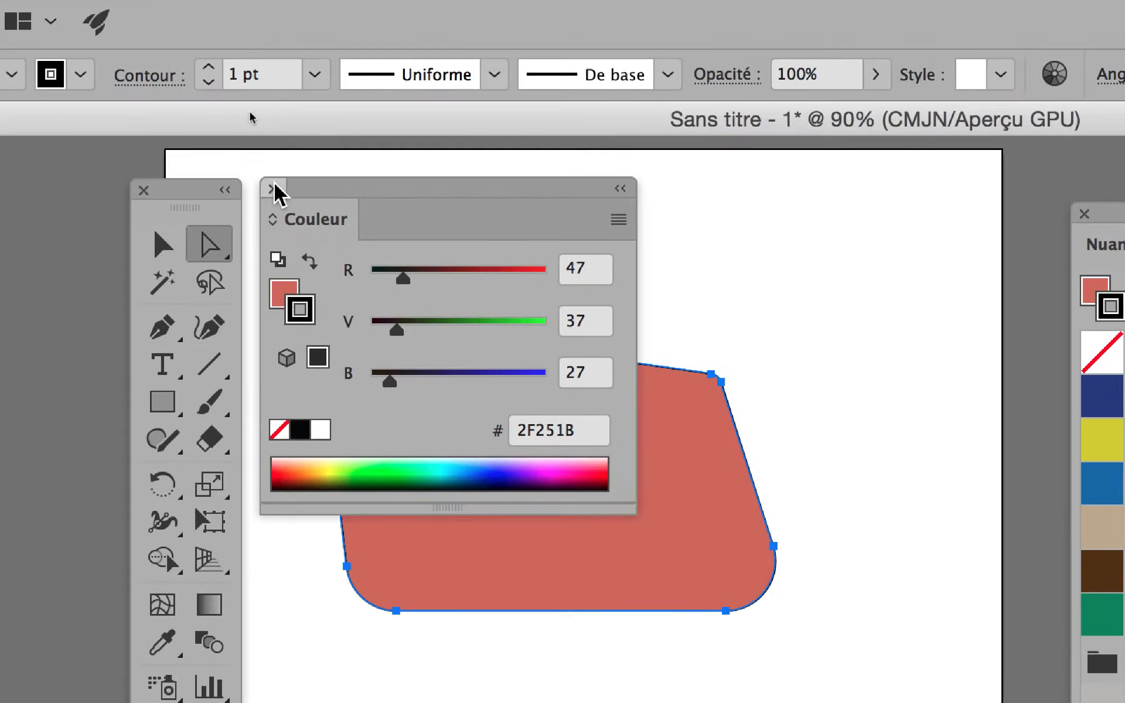
- Close the Couleur panel and select the red rounded shape with the Selection tool
{"action": "left_click", "coordinate": [267, 0]}
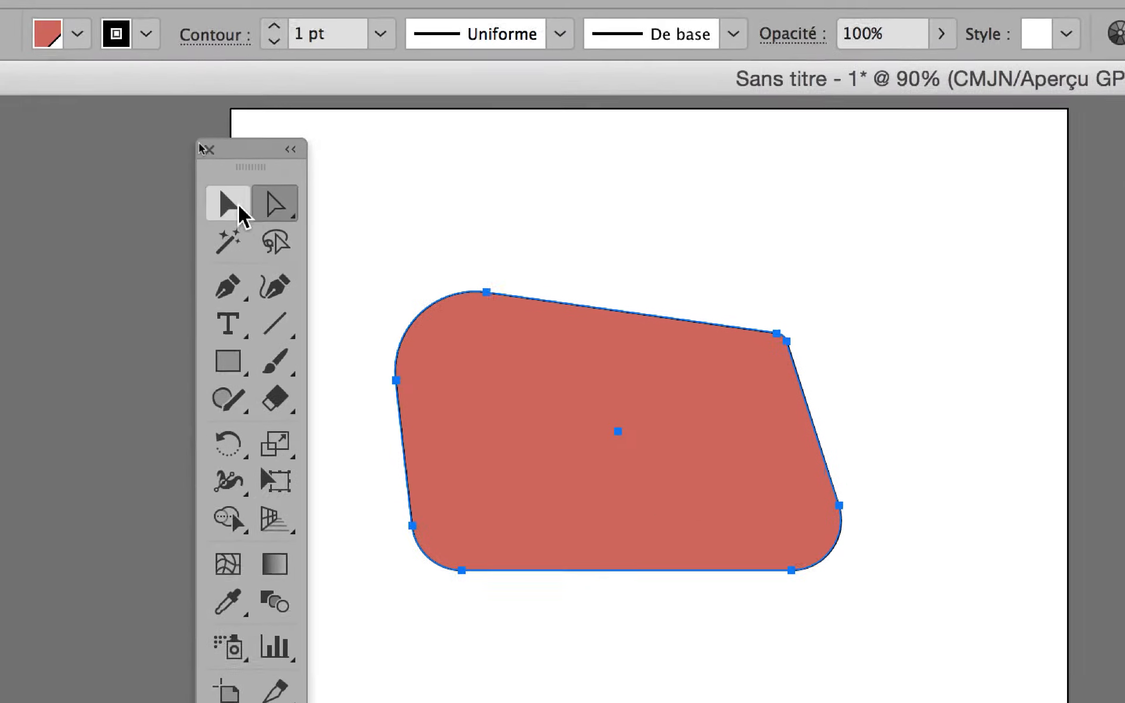
{"action": "left_click", "coordinate": [93, 120]}
{"action": "left_click", "coordinate": [284, 222]}
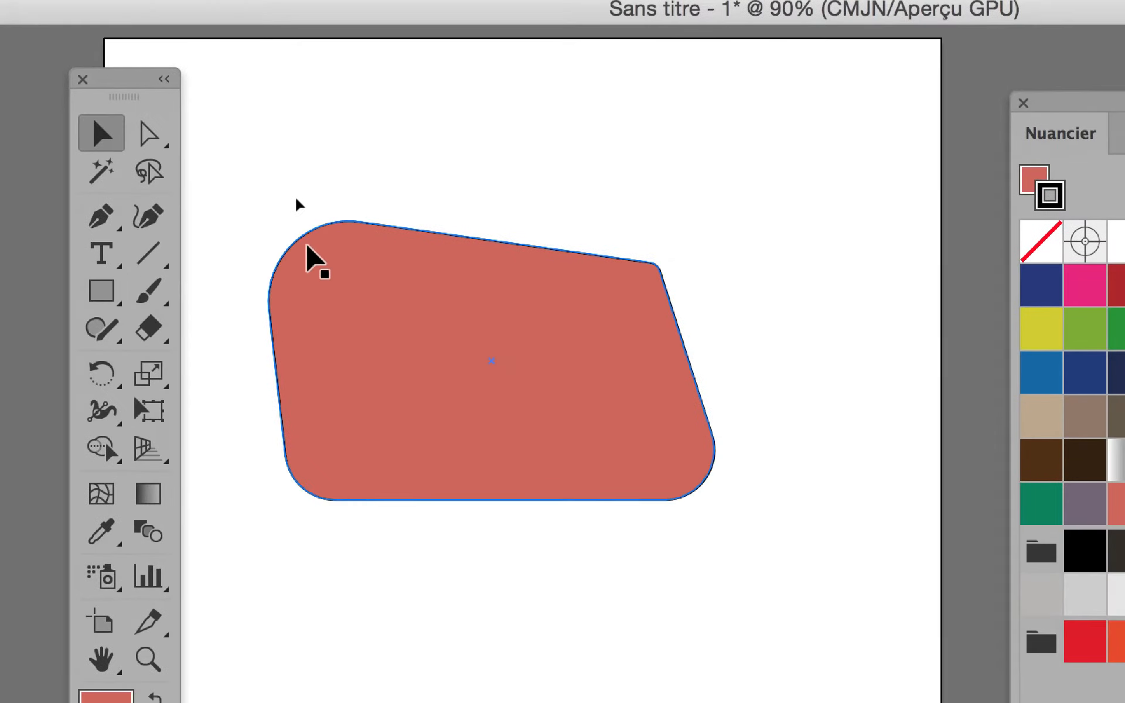
- Give the selected red shape a 12 pt black stroke and move the Tools panel left
{"action": "left_click", "coordinate": [345, 286]}
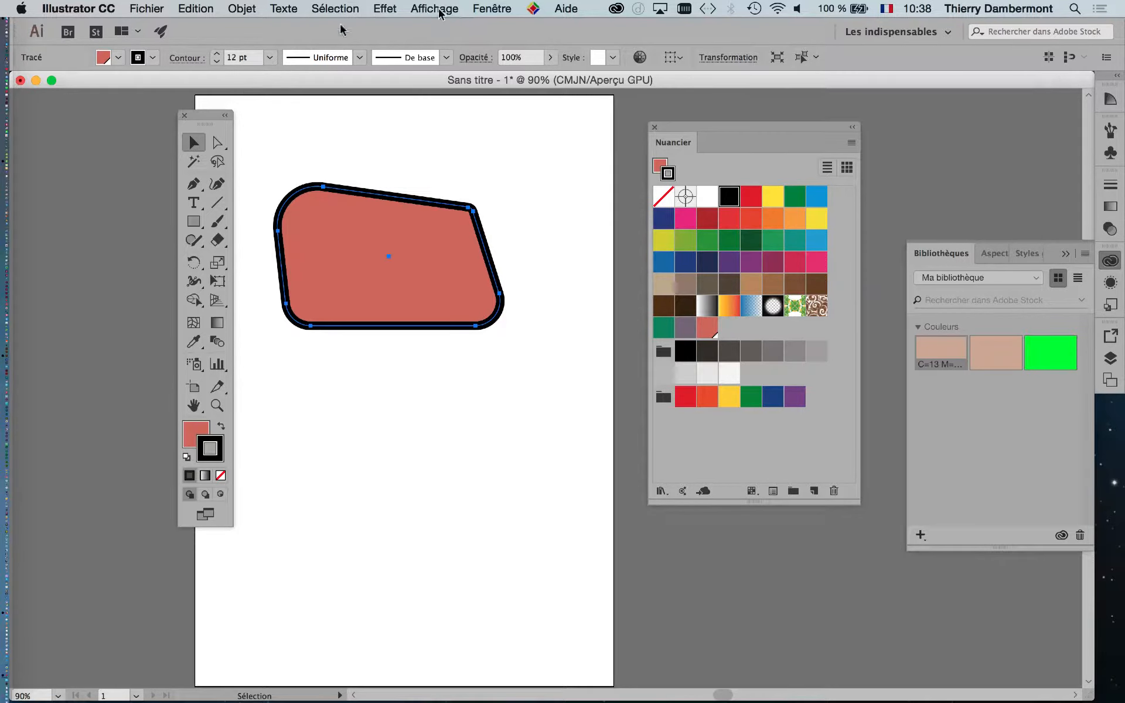
{"action": "left_click_drag", "start_coordinate": [210, 118], "coordinate": [70, 106]}
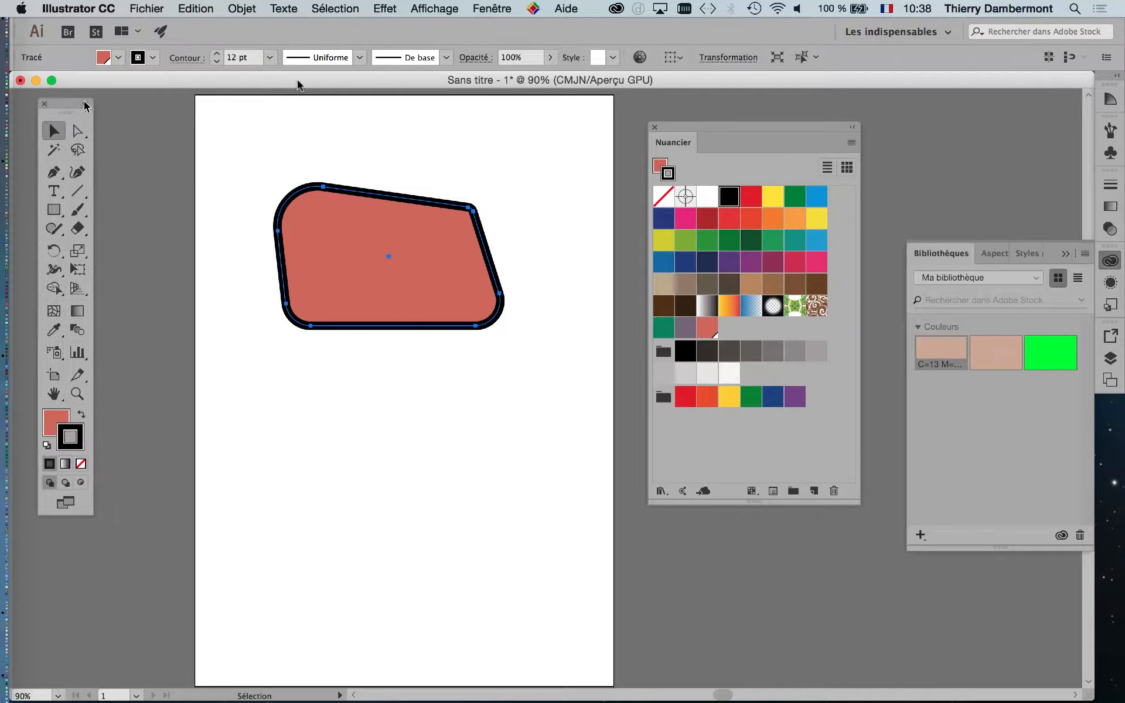
{"action": "left_click", "coordinate": [504, 9]}
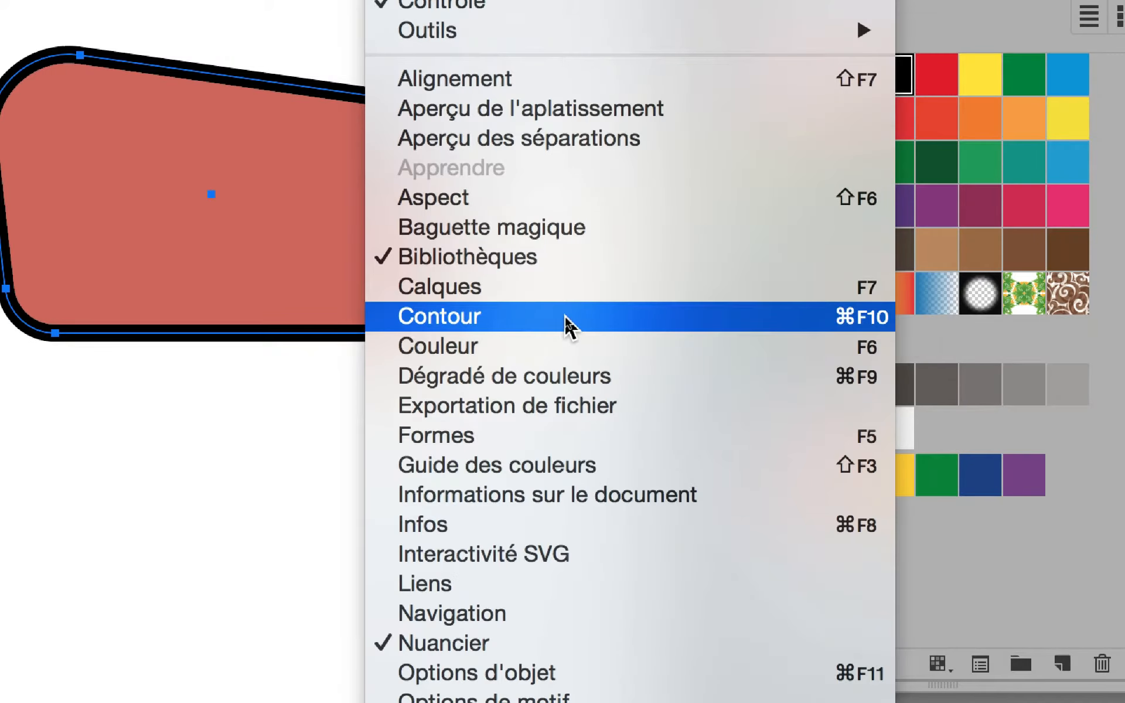
- Float the Contour panel above the shape, collapsing Transparence, showing the 12 pt weight
{"action": "left_click", "coordinate": [567, 325]}
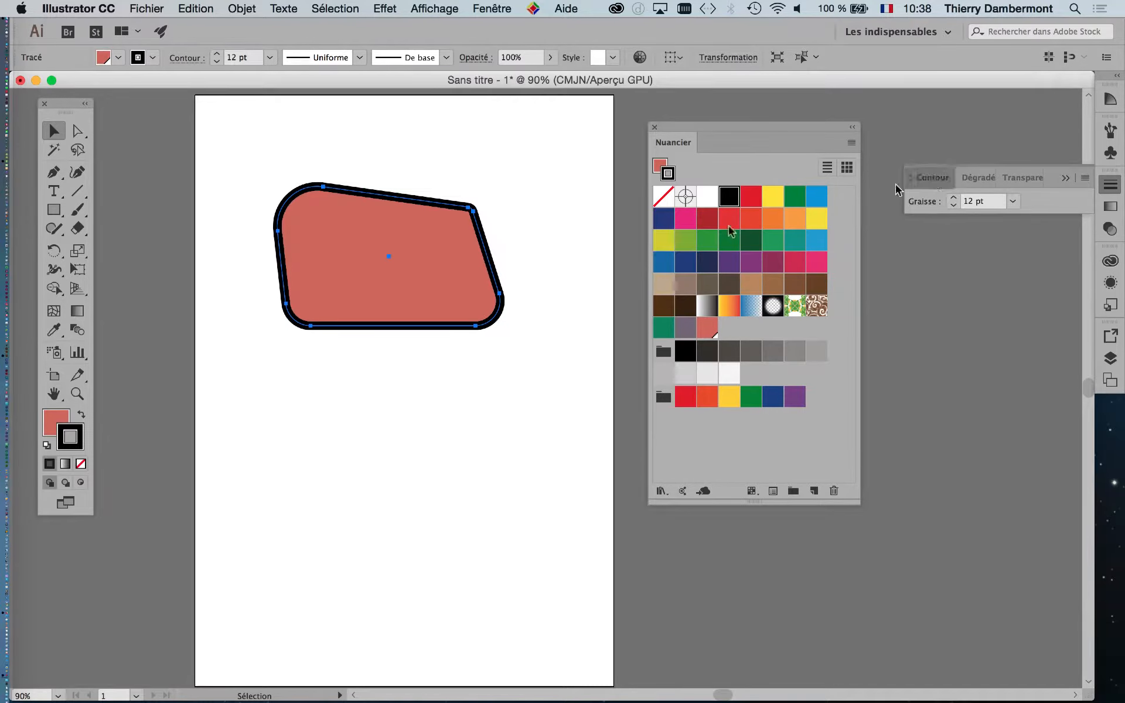
{"action": "left_click_drag", "start_coordinate": [897, 189], "coordinate": [219, 111]}
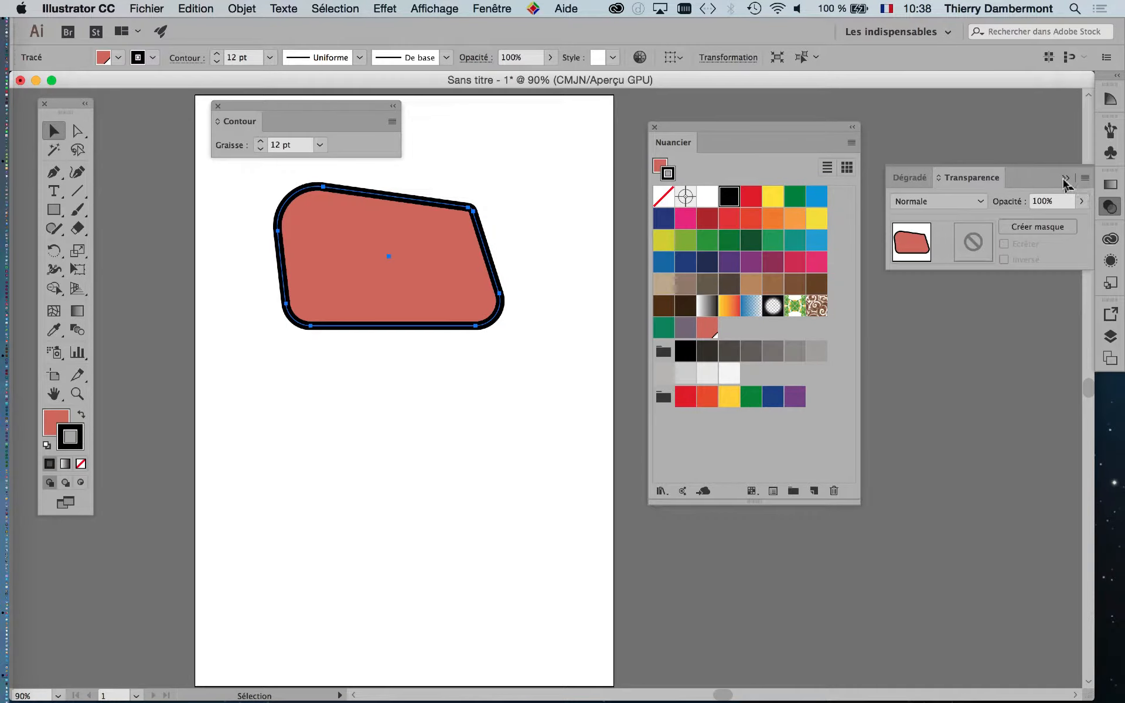
{"action": "left_click", "coordinate": [247, 108]}
{"action": "left_click_drag", "start_coordinate": [246, 108], "coordinate": [271, 122]}
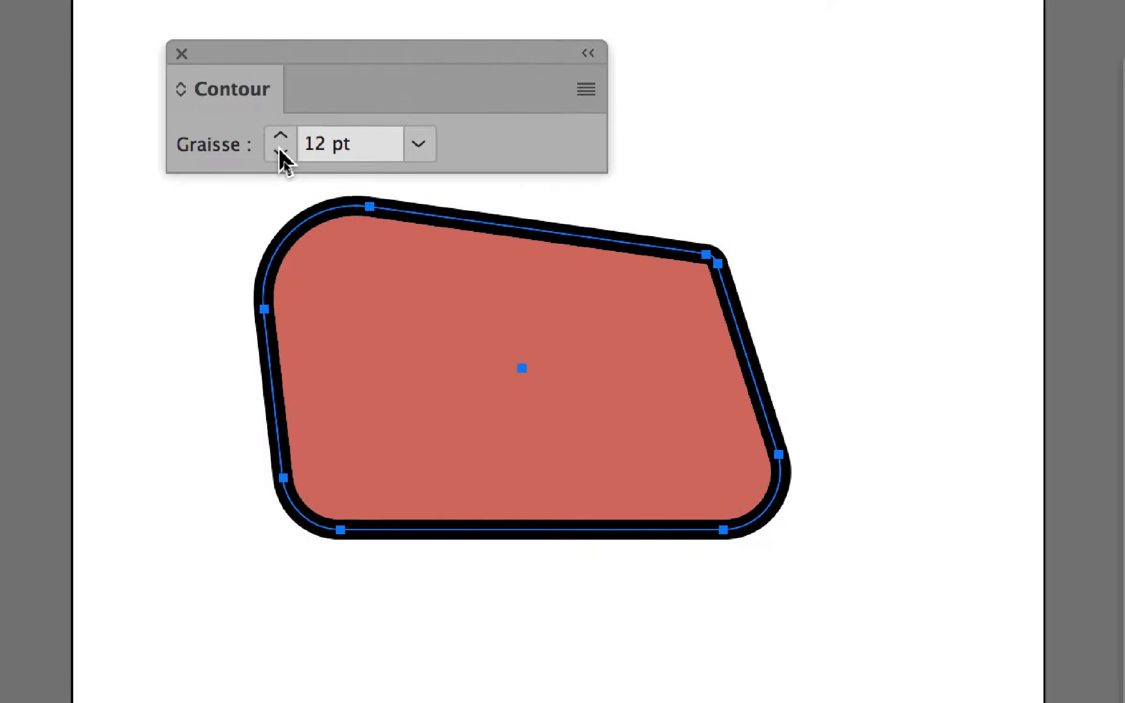
- Step the stroke weight down to 8 pt, then back up to 17 pt
{"action": "left_click", "coordinate": [299, 212]}
{"action": "left_click", "coordinate": [280, 153]}
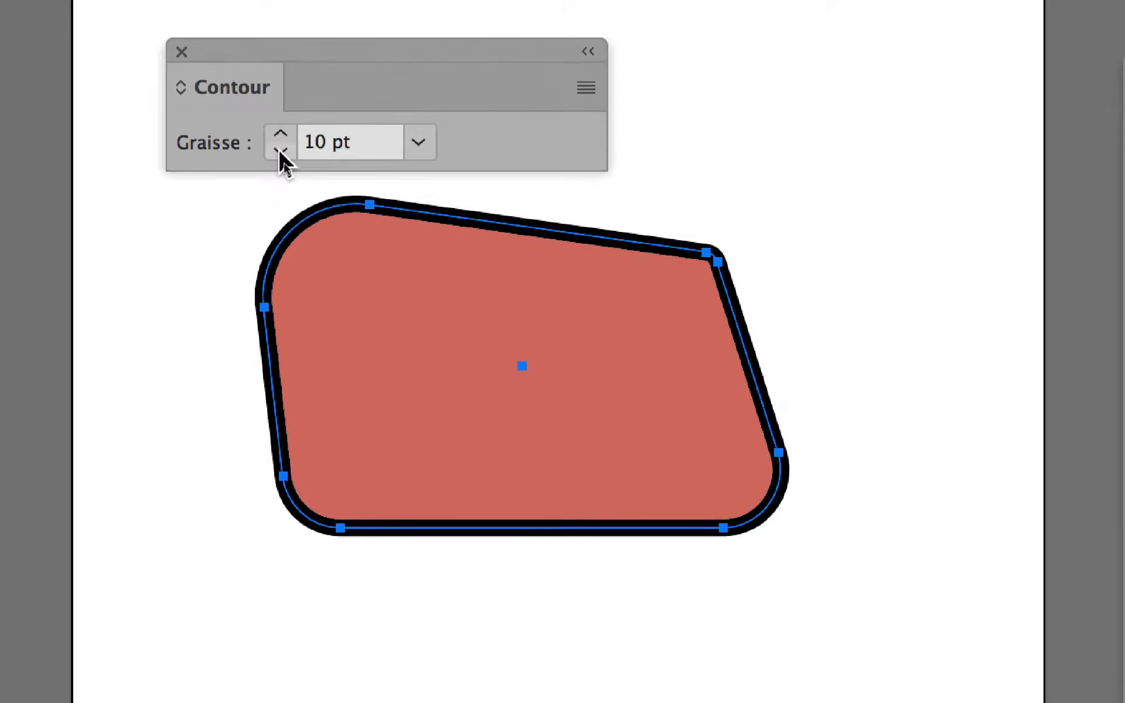
{"action": "left_click", "coordinate": [280, 152]}
{"action": "left_click", "coordinate": [280, 152]}
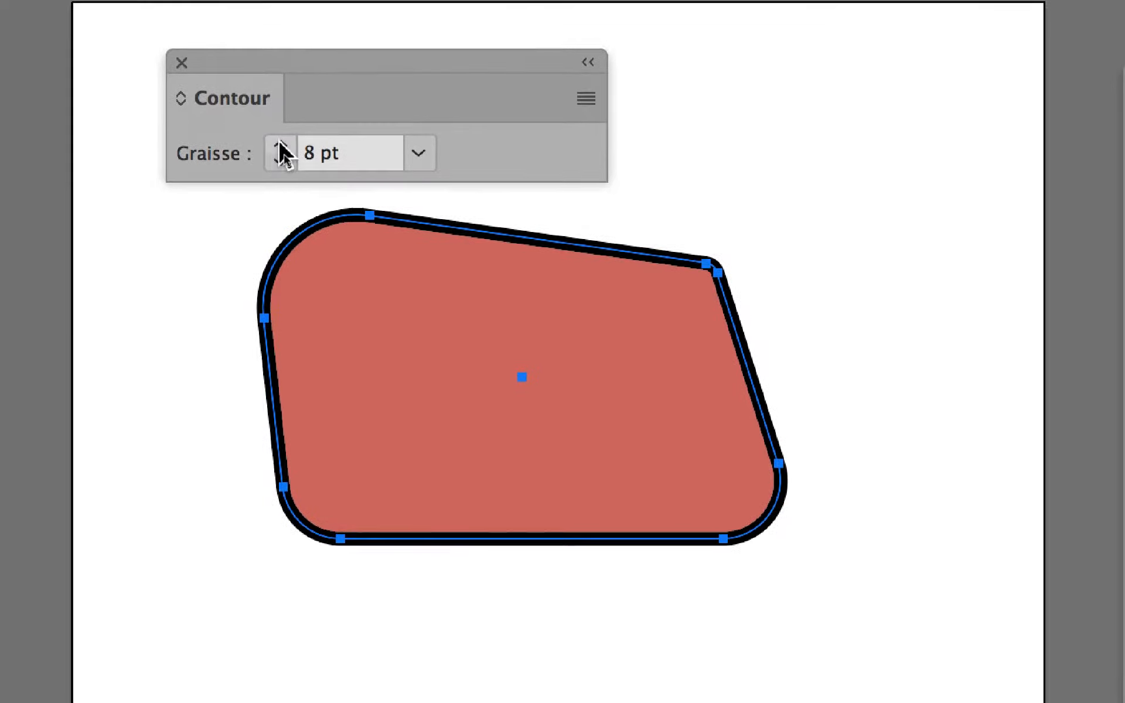
{"action": "left_click", "coordinate": [280, 144]}
{"action": "left_click", "coordinate": [280, 143]}
{"action": "left_click", "coordinate": [281, 143]}
{"action": "left_click", "coordinate": [280, 144]}
{"action": "left_click", "coordinate": [280, 144]}
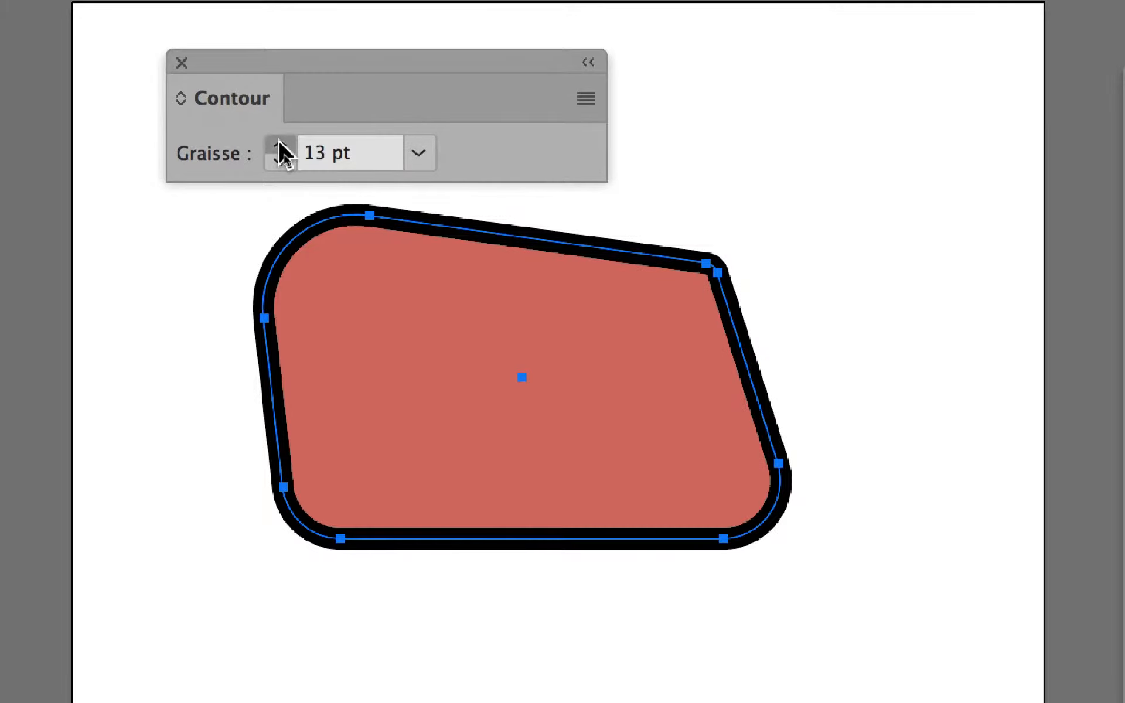
{"action": "left_click", "coordinate": [280, 144]}
{"action": "left_click", "coordinate": [280, 143]}
{"action": "left_click", "coordinate": [280, 144]}
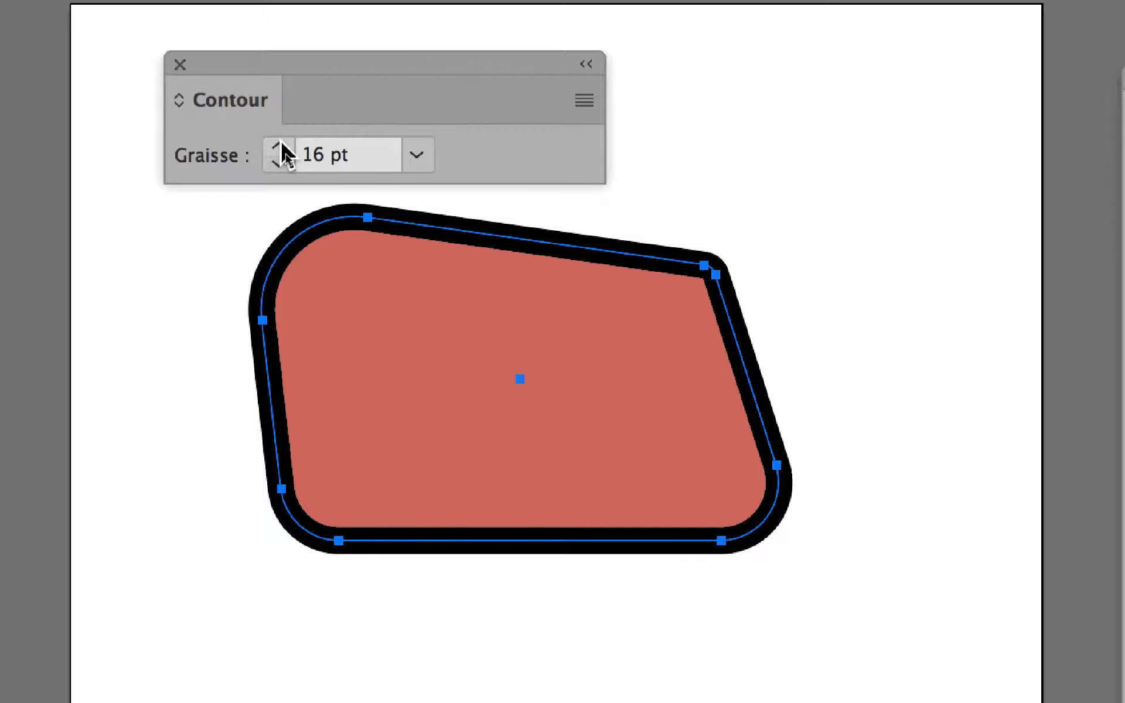
{"action": "left_click", "coordinate": [281, 147]}
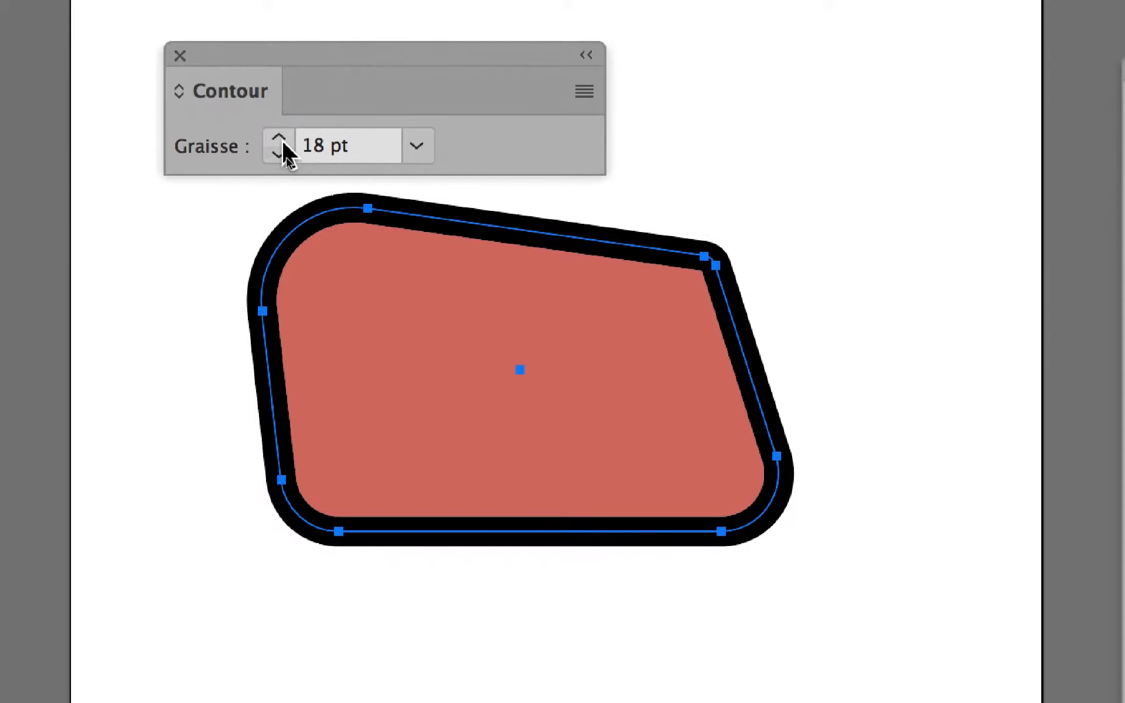
- Vary the stroke weight between 20 and 60 pt, settling on 50 pt
{"action": "left_click", "coordinate": [280, 139]}
{"action": "left_click", "coordinate": [280, 140]}
{"action": "left_click", "coordinate": [280, 140]}
{"action": "left_click", "coordinate": [280, 140]}
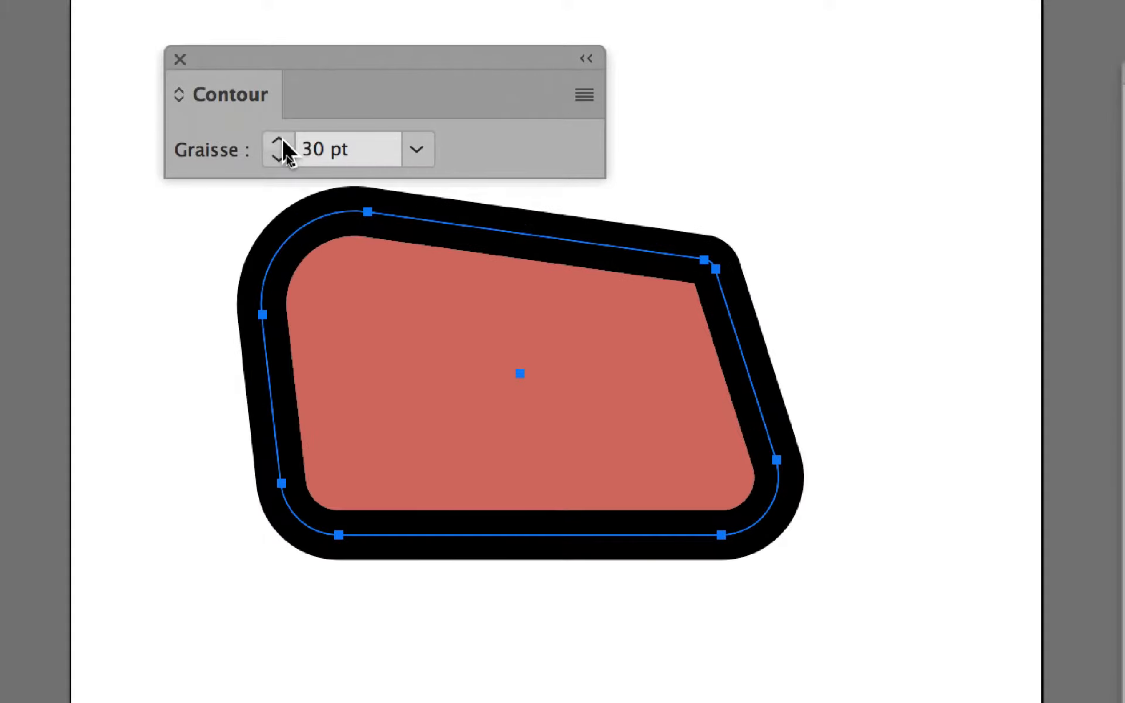
{"action": "left_click", "coordinate": [280, 141]}
{"action": "left_click", "coordinate": [280, 141]}
{"action": "left_click", "coordinate": [280, 157]}
{"action": "left_click", "coordinate": [280, 157]}
{"action": "left_click", "coordinate": [280, 157]}
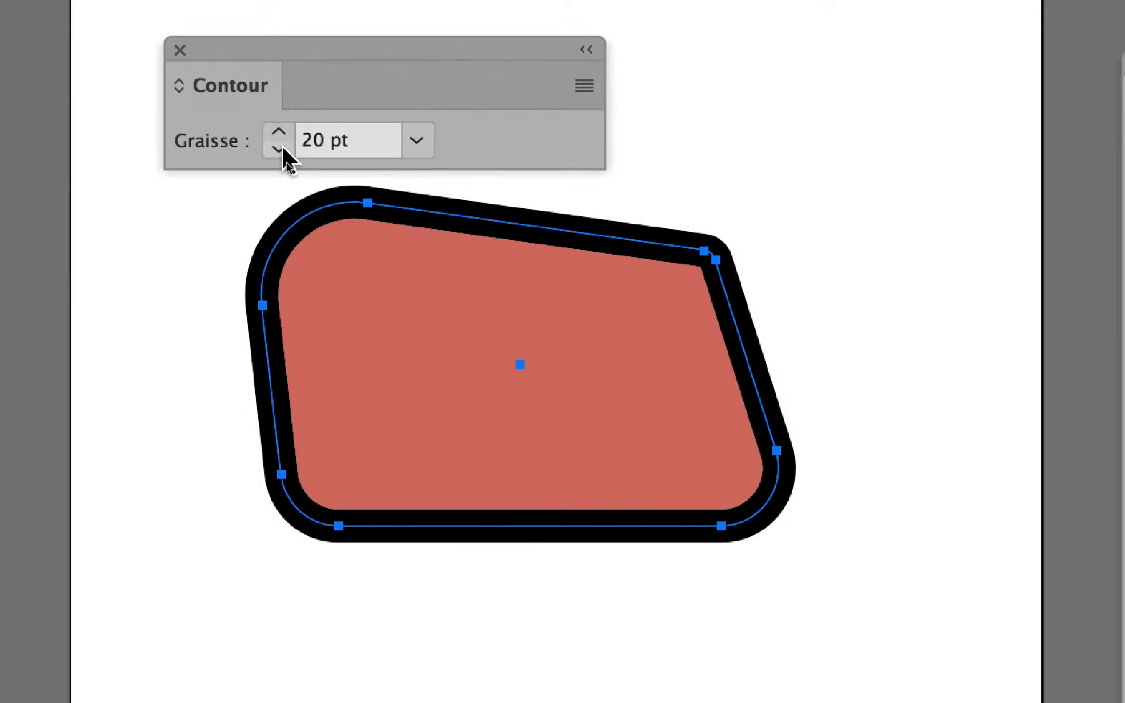
{"action": "left_click", "coordinate": [280, 133]}
{"action": "left_click", "coordinate": [279, 134]}
{"action": "left_click", "coordinate": [280, 134]}
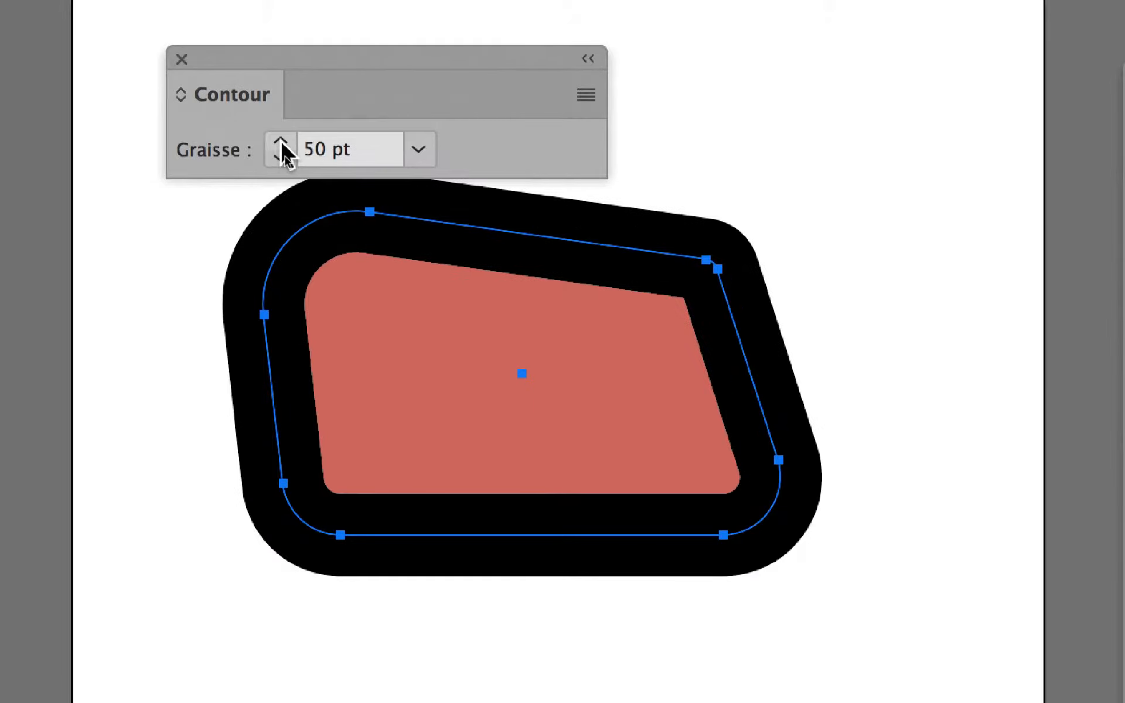
{"action": "left_click", "coordinate": [281, 142]}
{"action": "left_click", "coordinate": [281, 156]}
{"action": "left_click", "coordinate": [281, 155]}
{"action": "left_click", "coordinate": [281, 156]}
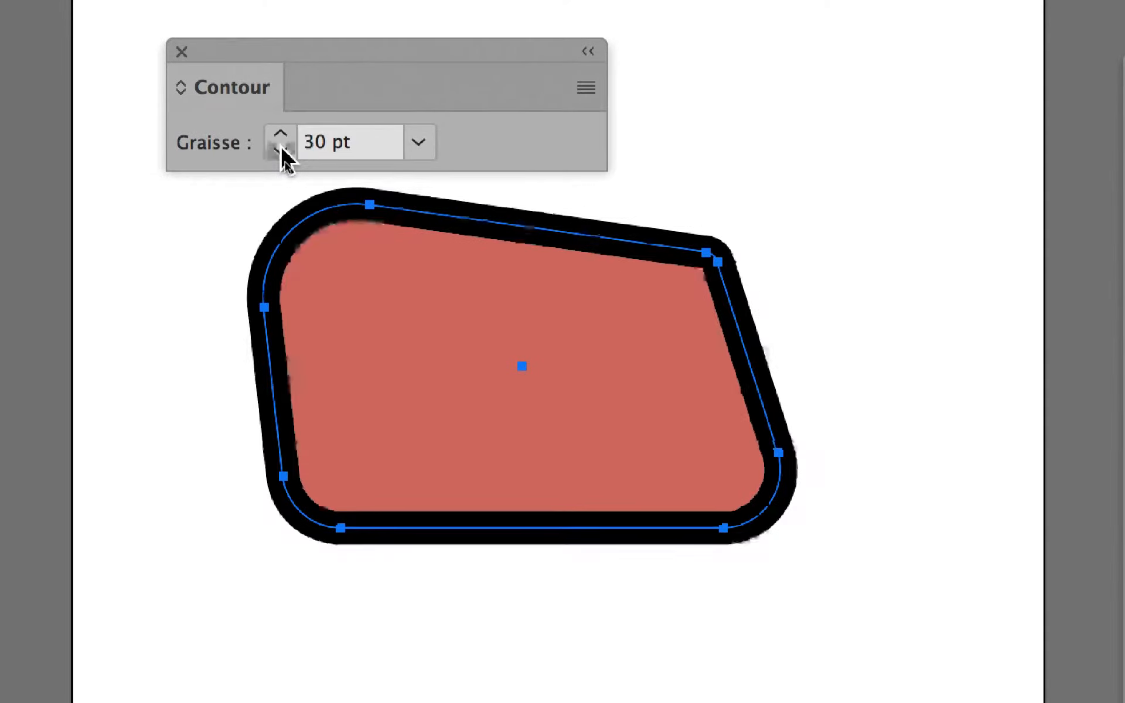
{"action": "left_click", "coordinate": [281, 155]}
{"action": "left_click", "coordinate": [281, 135]}
{"action": "left_click", "coordinate": [280, 134]}
{"action": "left_click", "coordinate": [280, 135]}
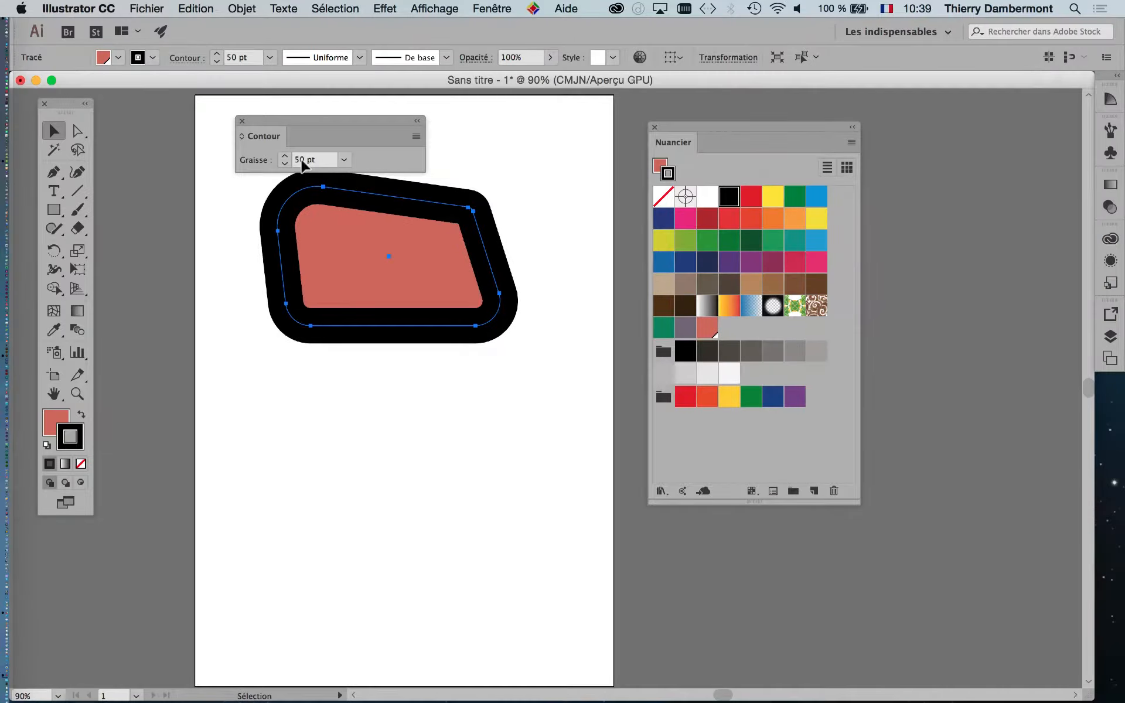
- Move the Contour panel up-left and reduce the stroke weight from 50 to 20 pt
{"action": "left_click_drag", "start_coordinate": [348, 57], "coordinate": [157, 108]}
{"action": "left_click_drag", "start_coordinate": [239, 141], "coordinate": [216, 120]}
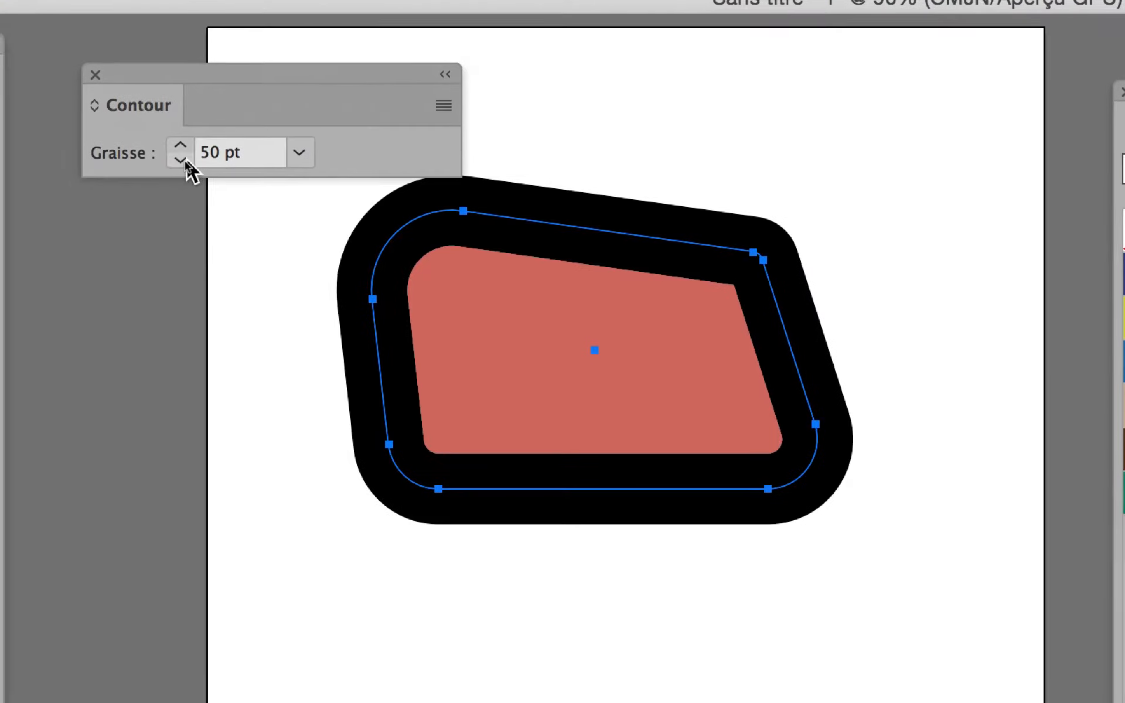
{"action": "left_click", "coordinate": [181, 160], "text": "shift"}
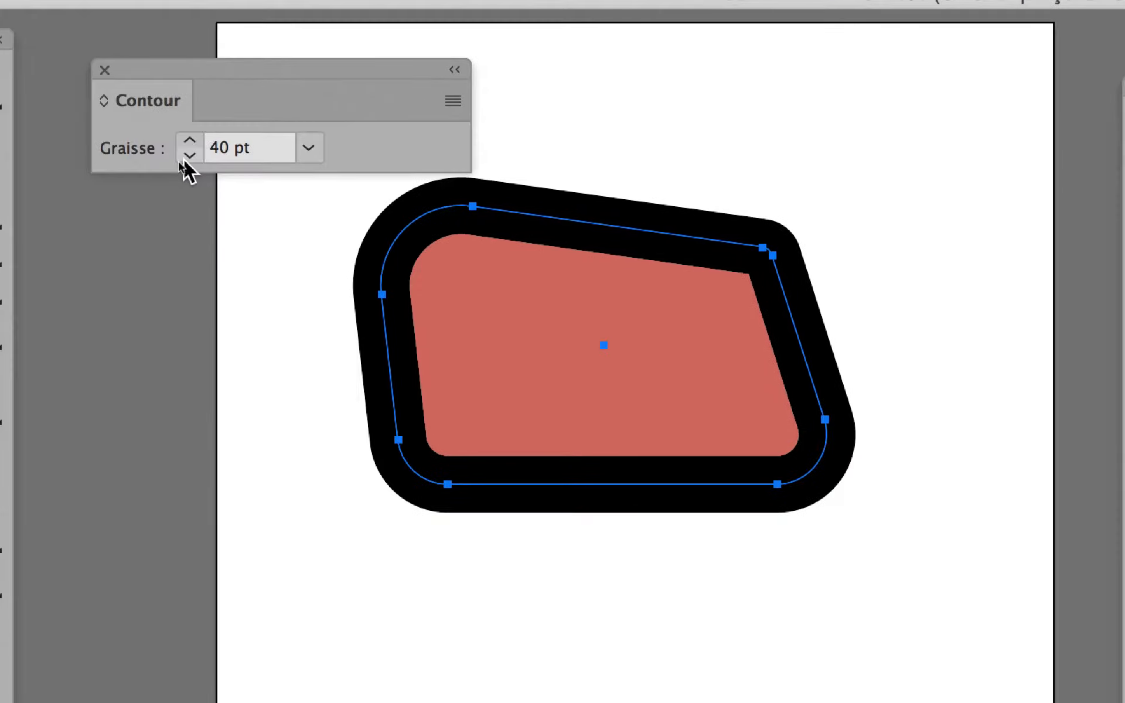
{"action": "left_click", "coordinate": [183, 157], "text": "shift"}
{"action": "left_click", "coordinate": [186, 159], "text": "shift"}
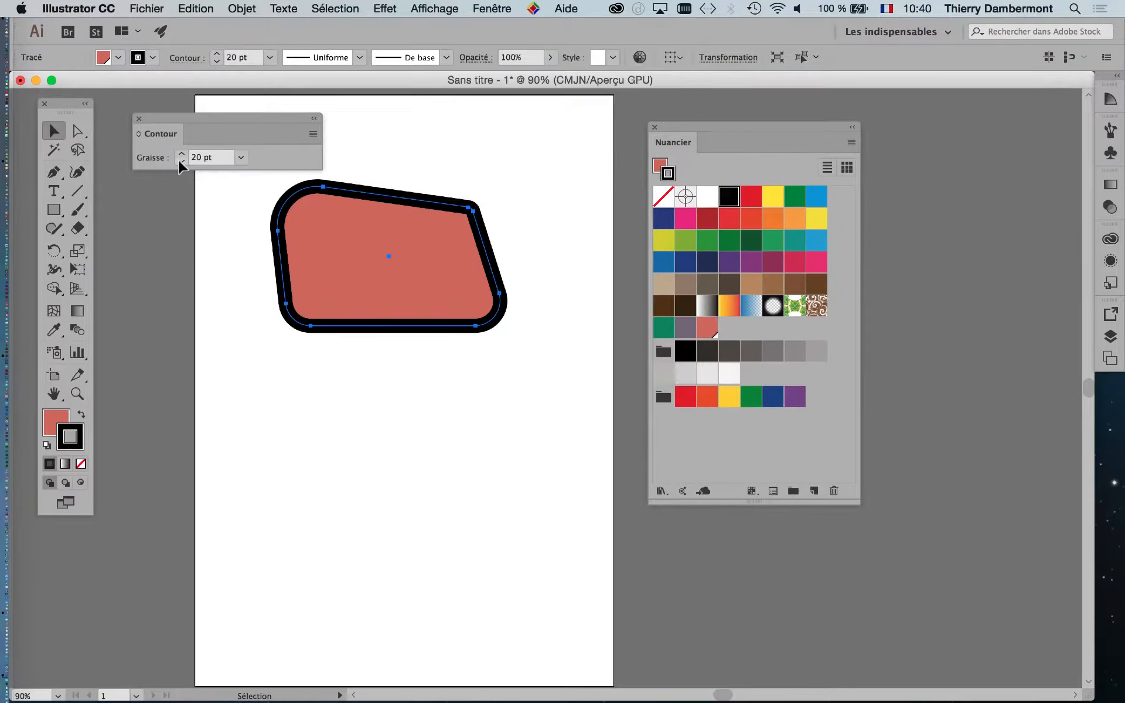
- Move Nuancier to the right edge, pan the view, and place Contour beside the shape
{"action": "left_click_drag", "start_coordinate": [683, 128], "coordinate": [956, 142]}
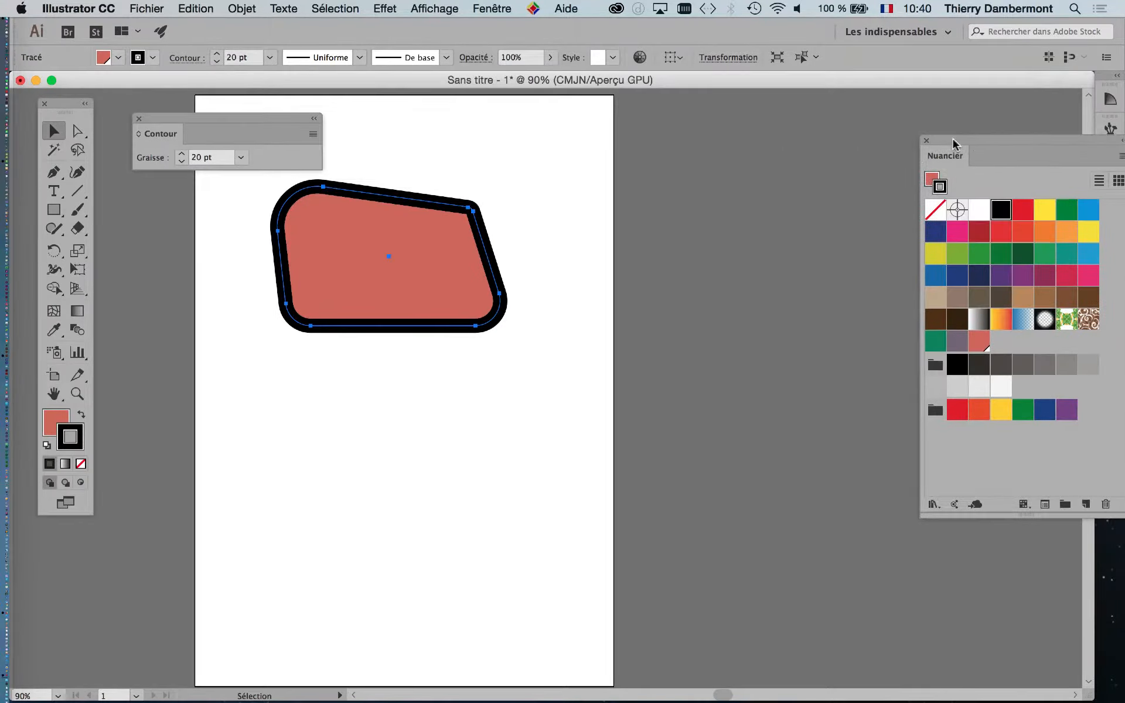
{"action": "left_click_drag", "start_coordinate": [510, 228], "coordinate": [691, 231]}
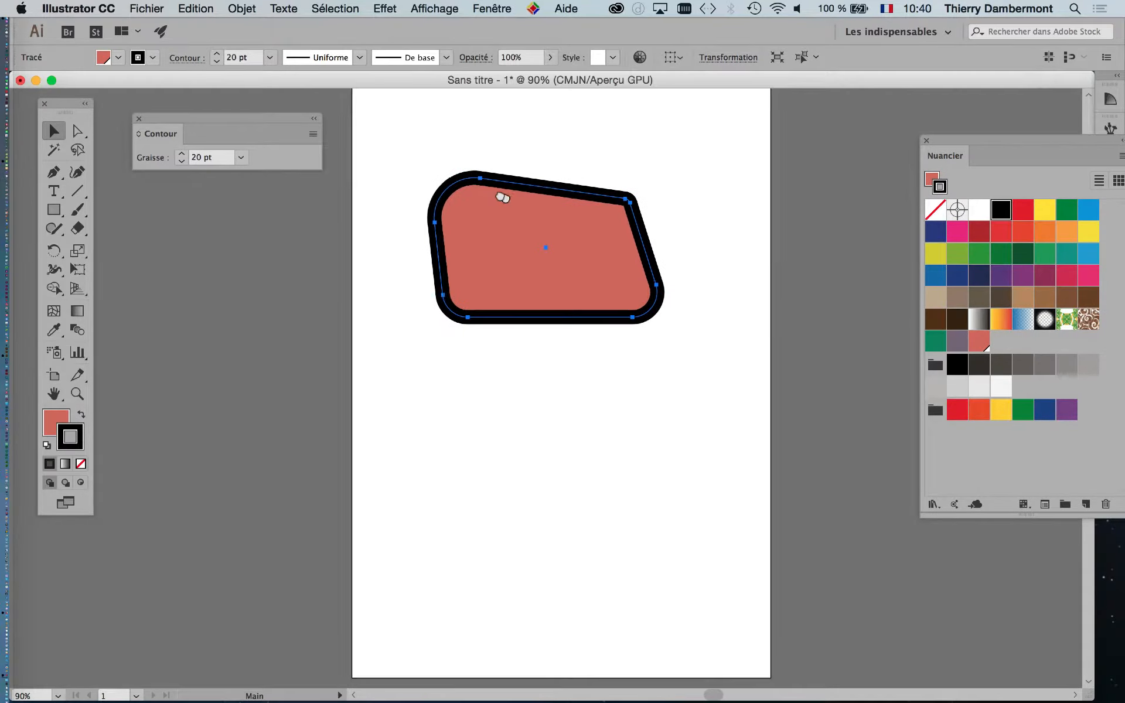
{"action": "left_click_drag", "start_coordinate": [285, 123], "coordinate": [344, 176]}
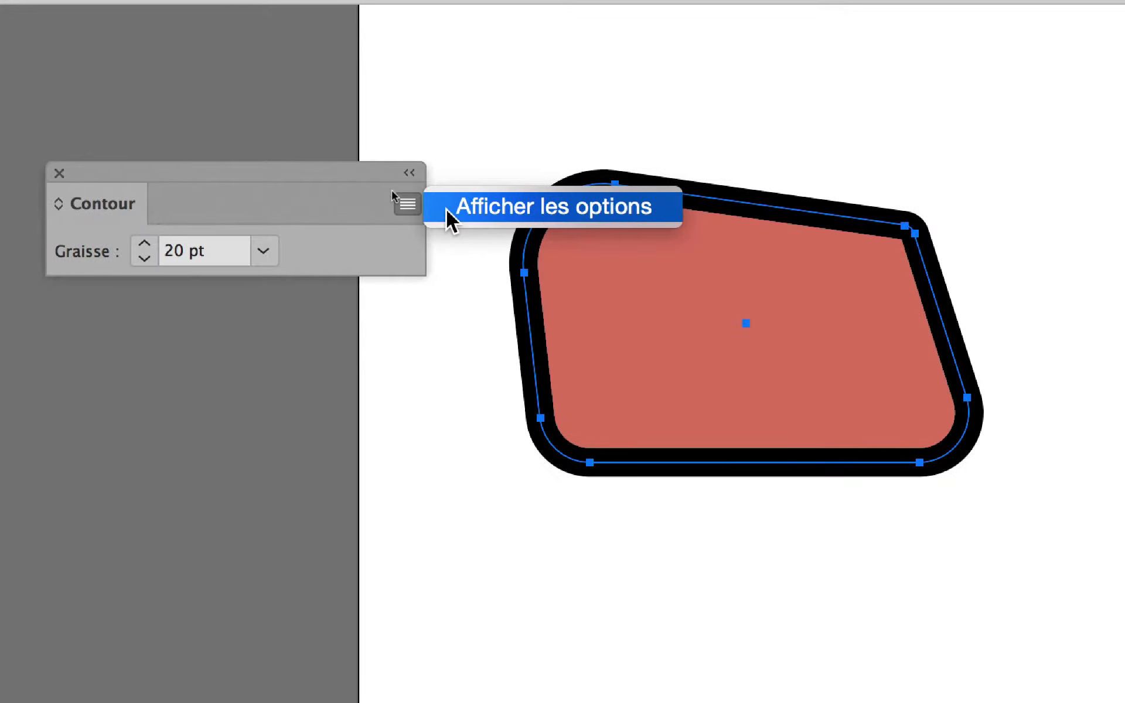
- Show all Contour options and align the 20 pt stroke to the outside of the path
{"action": "left_click", "coordinate": [449, 210]}
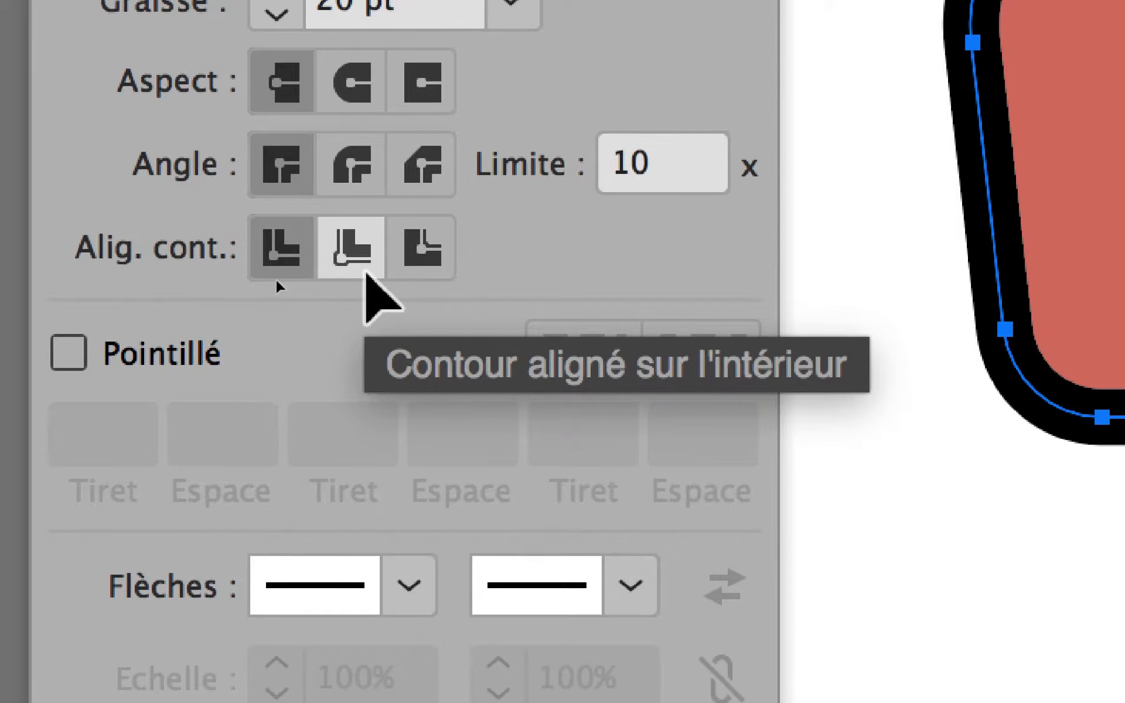
{"action": "left_click", "coordinate": [364, 271]}
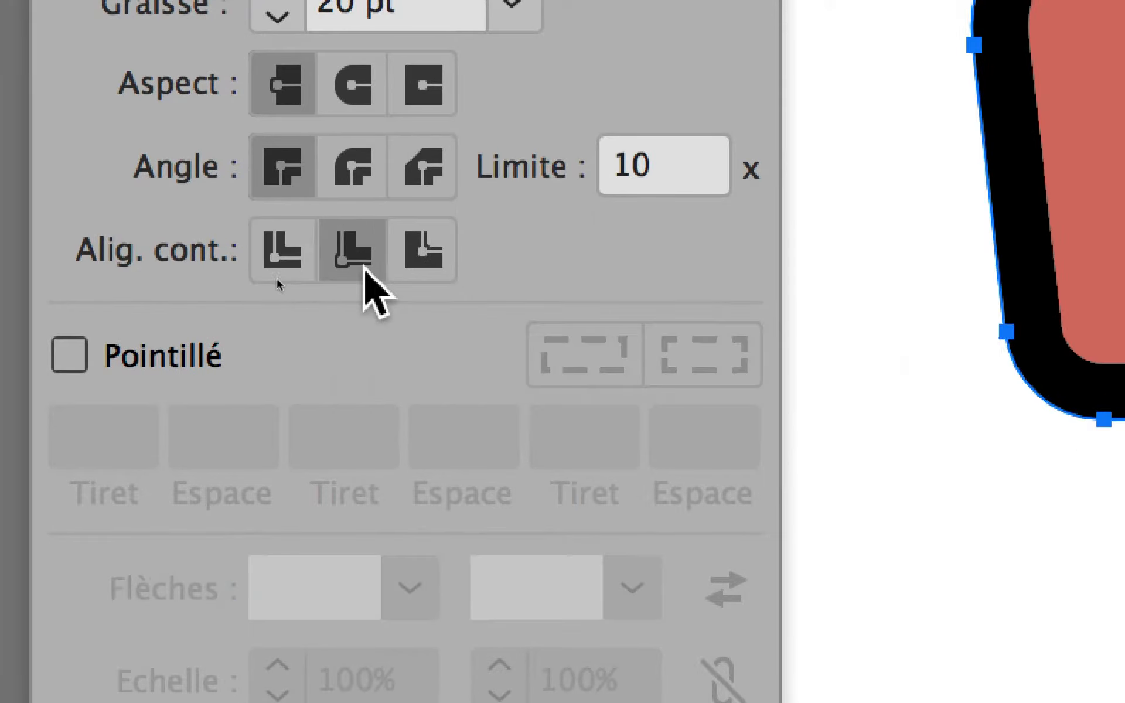
{"action": "left_click", "coordinate": [394, 288]}
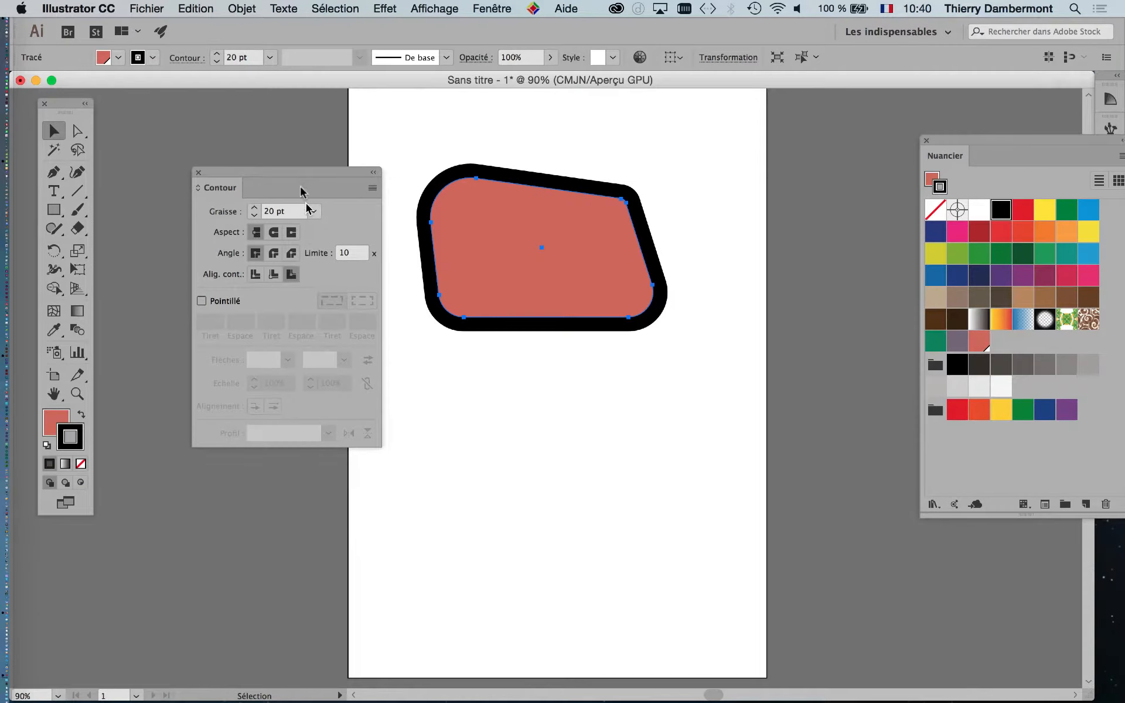
- Reposition the Contour panel and switch the stroke between inside, outside and centred alignment
{"action": "mouse_move", "coordinate": [304, 174]}
{"action": "left_mouse_down"}
{"action": "mouse_move", "coordinate": [324, 95]}
{"action": "mouse_move", "coordinate": [340, 154]}
{"action": "left_mouse_up"}
{"action": "left_click", "coordinate": [305, 253]}
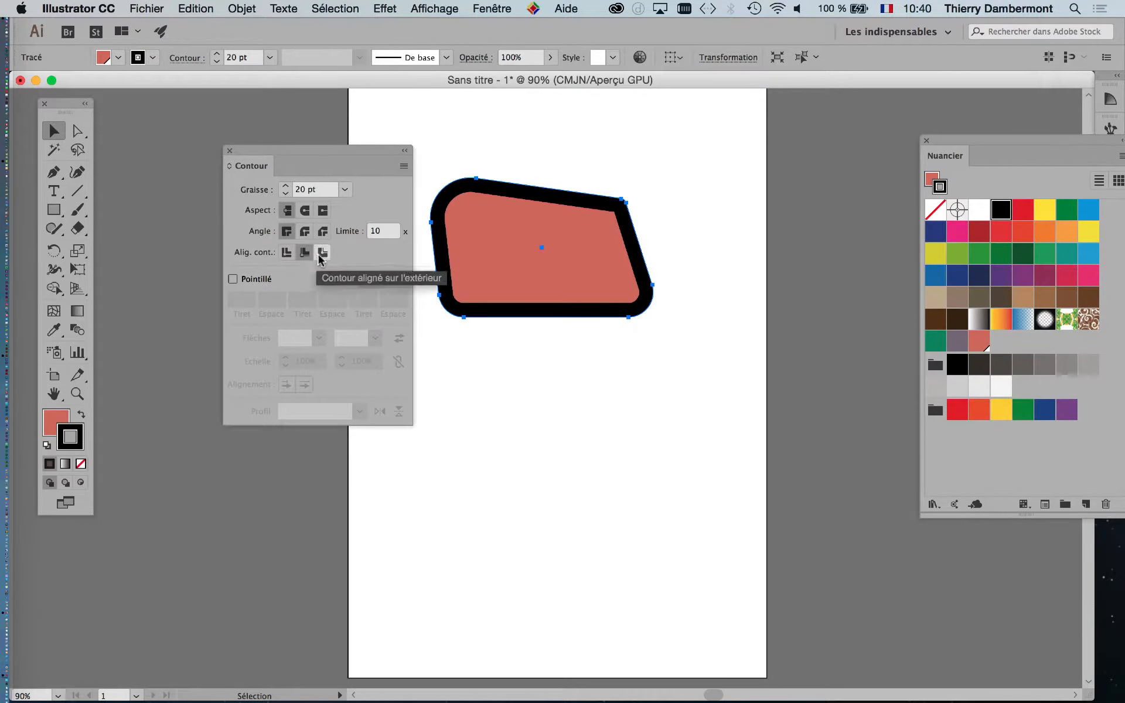
{"action": "left_click", "coordinate": [322, 252]}
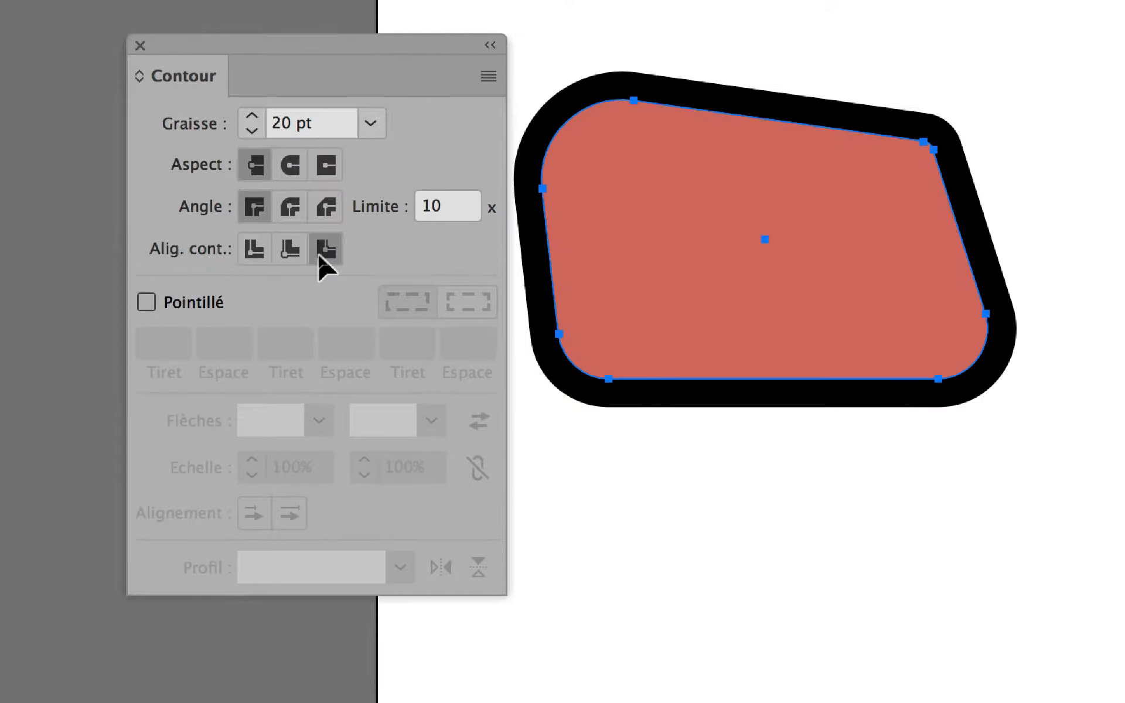
{"action": "left_click", "coordinate": [293, 257]}
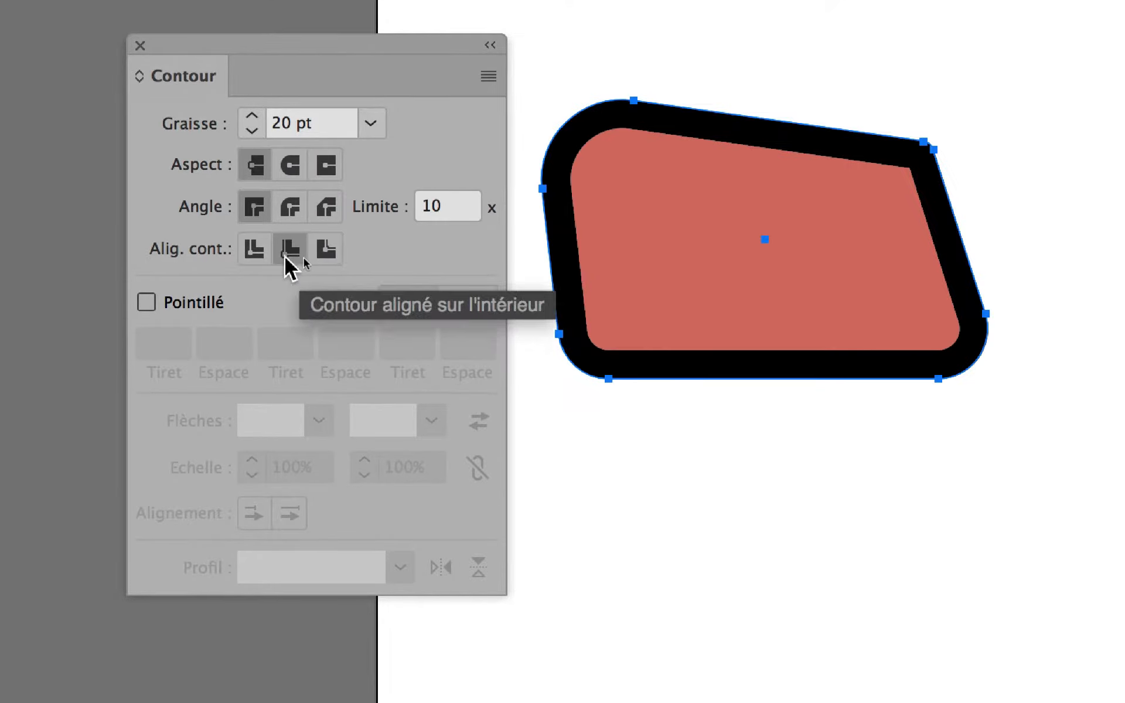
{"action": "left_click", "coordinate": [265, 253]}
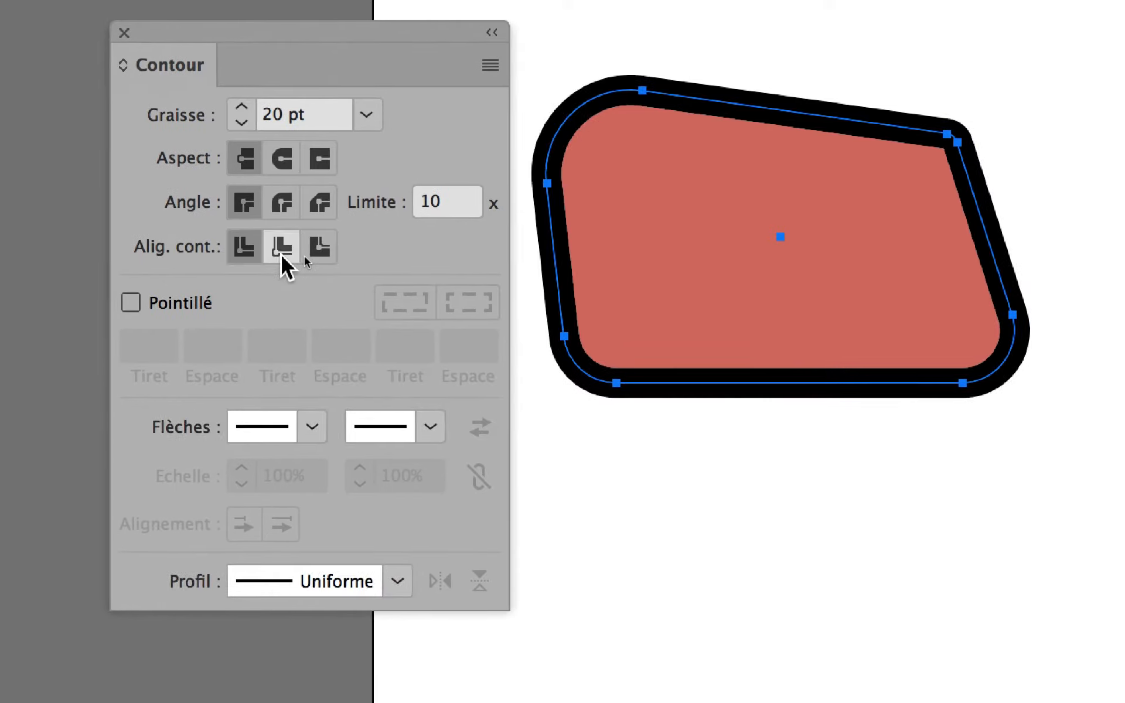
{"action": "left_click", "coordinate": [282, 252]}
{"action": "left_click", "coordinate": [320, 252]}
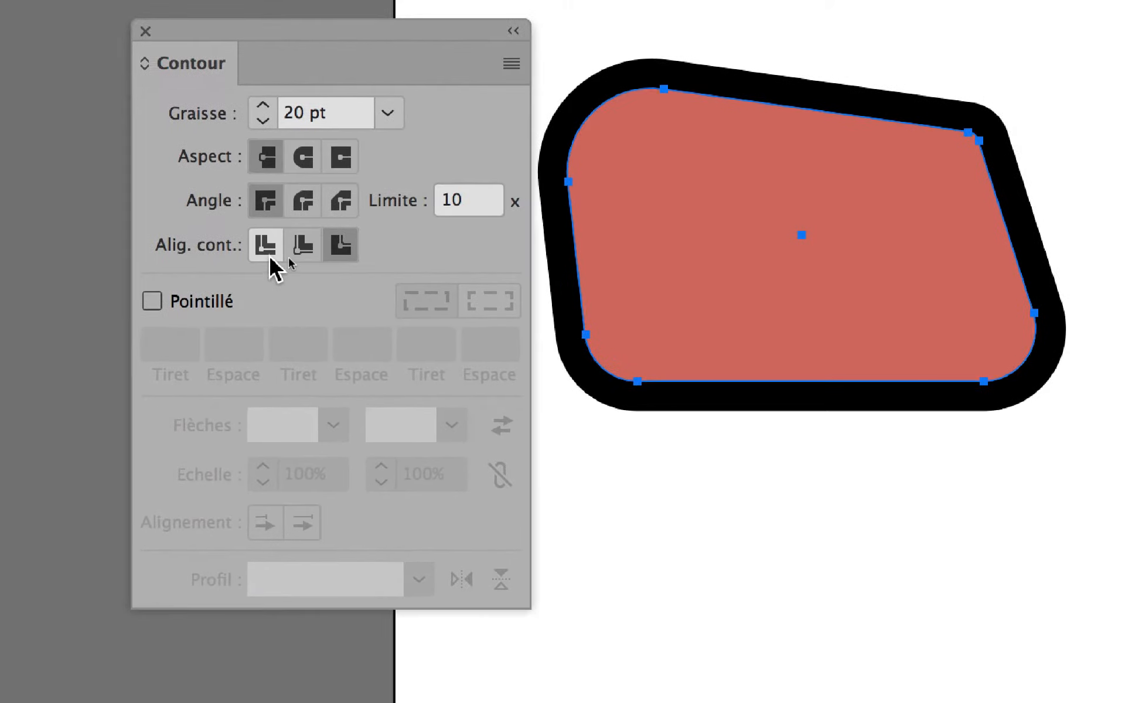
- Keep comparing inside and outside alignment, finishing with the stroke centred on the path
{"action": "left_click", "coordinate": [270, 257]}
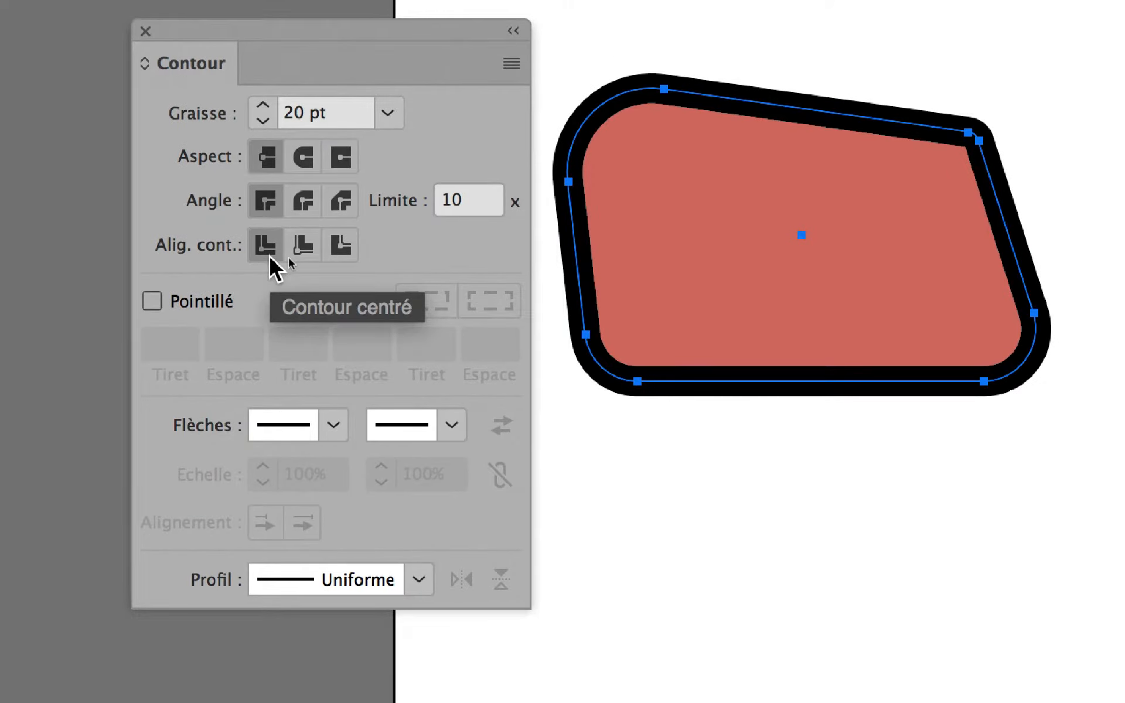
{"action": "left_click", "coordinate": [303, 249]}
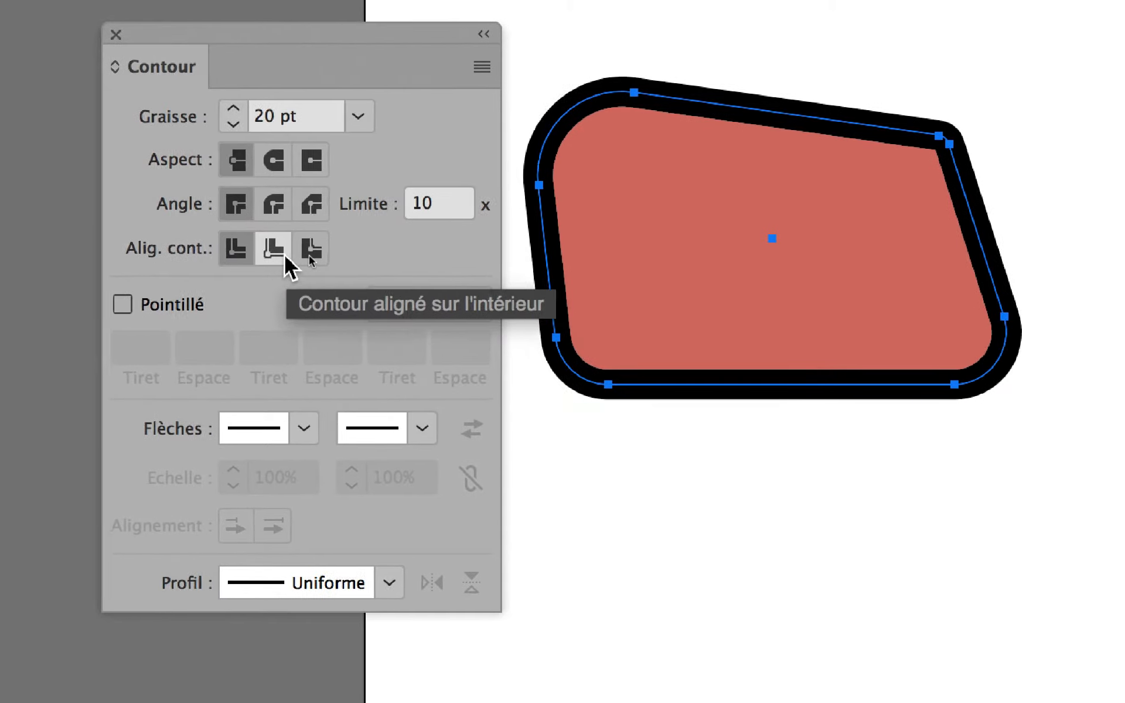
{"action": "left_click", "coordinate": [334, 252]}
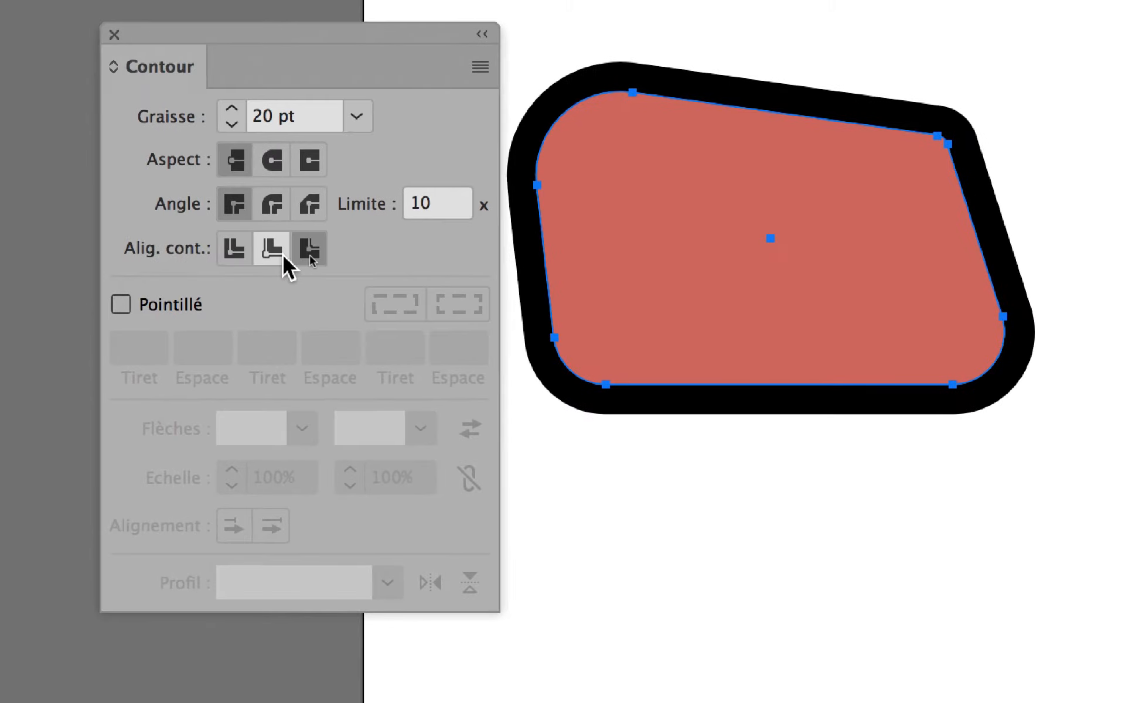
{"action": "left_click", "coordinate": [271, 255]}
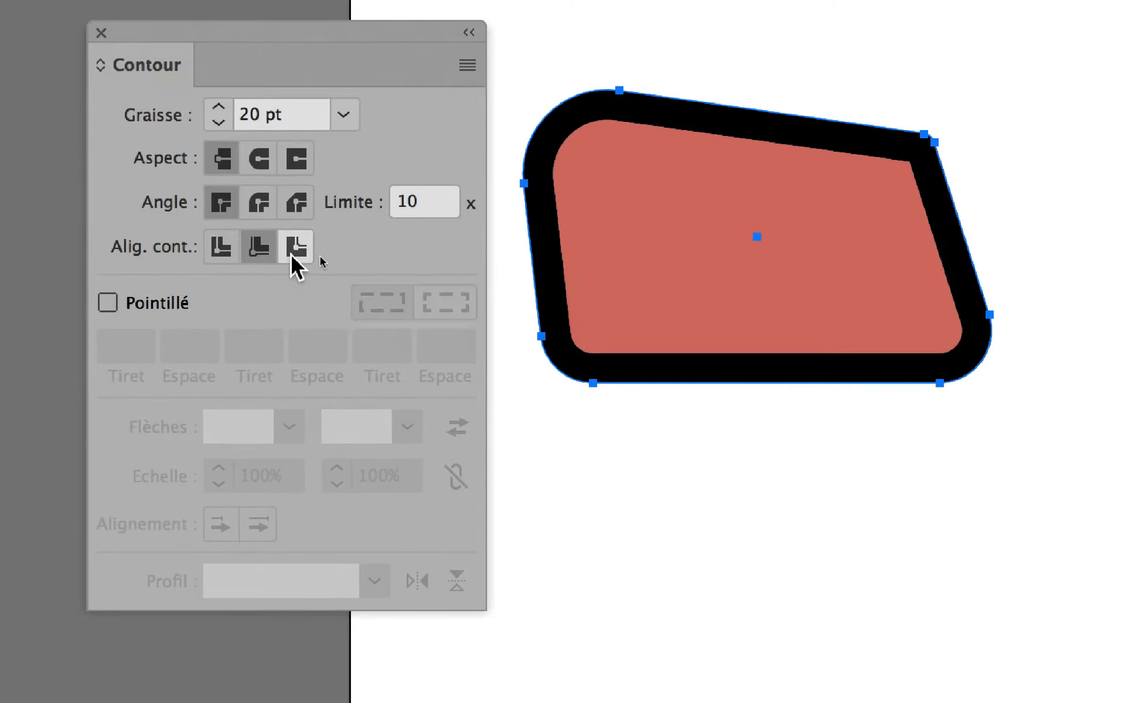
{"action": "left_click", "coordinate": [310, 252]}
{"action": "left_click", "coordinate": [269, 252]}
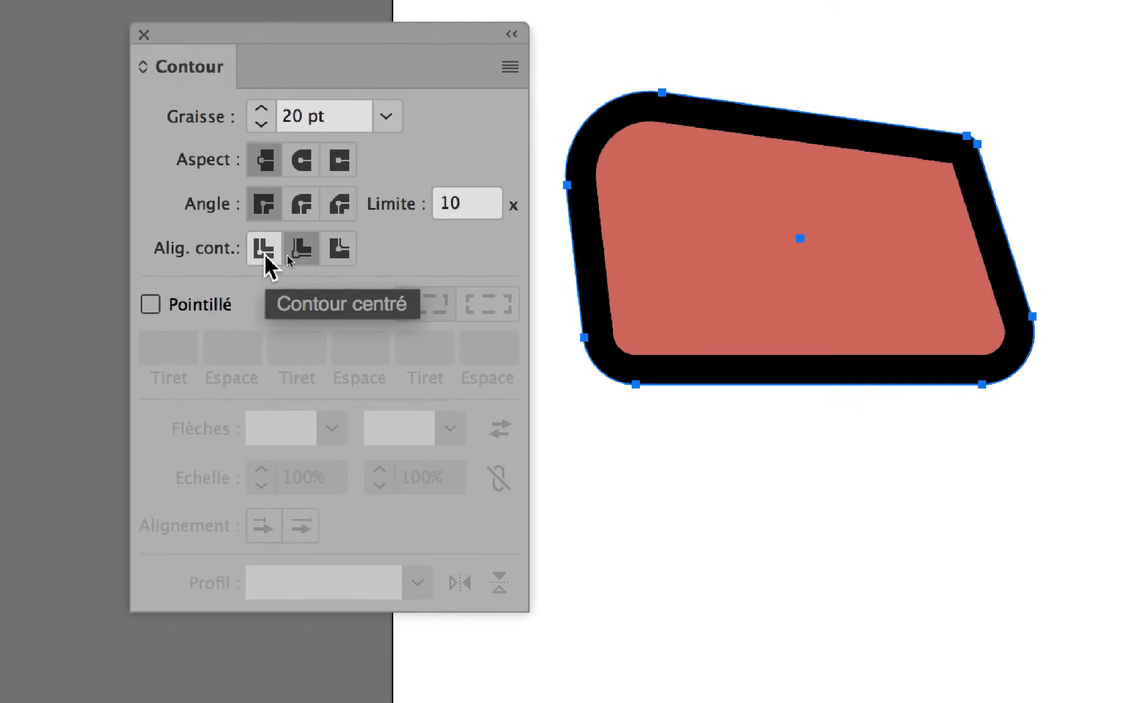
{"action": "left_click", "coordinate": [232, 252]}
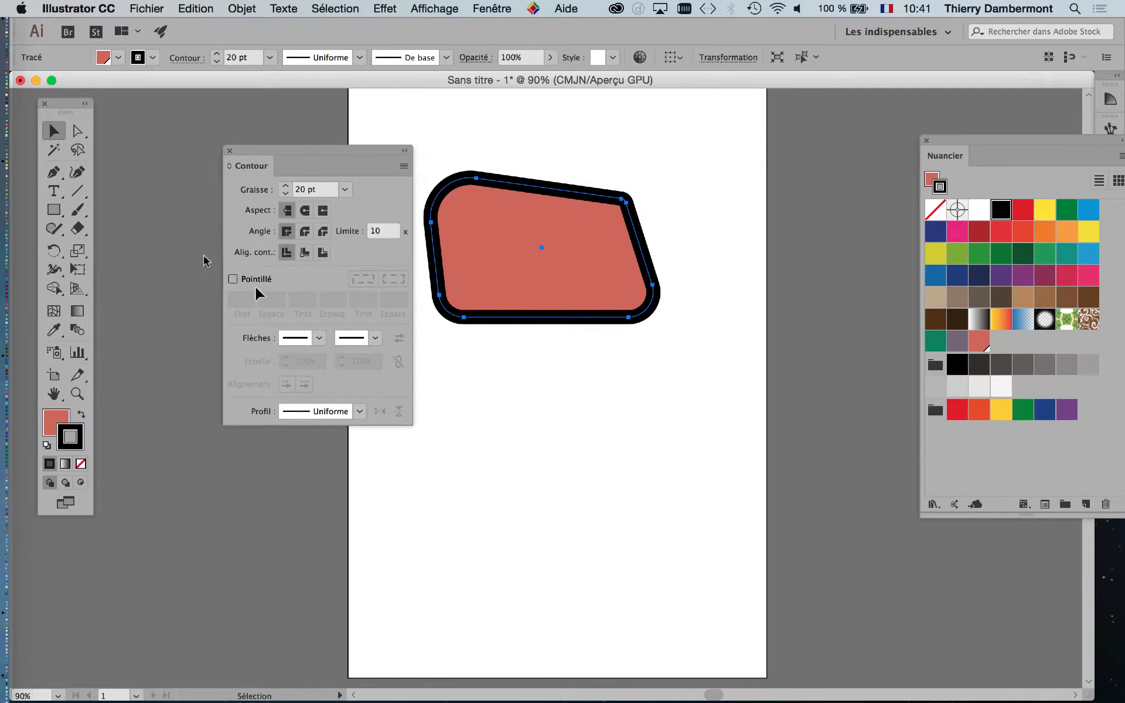
- Move the Contour panel aside and draw a rectangle beneath the rounded shape
{"action": "left_click_drag", "start_coordinate": [300, 150], "coordinate": [264, 156]}
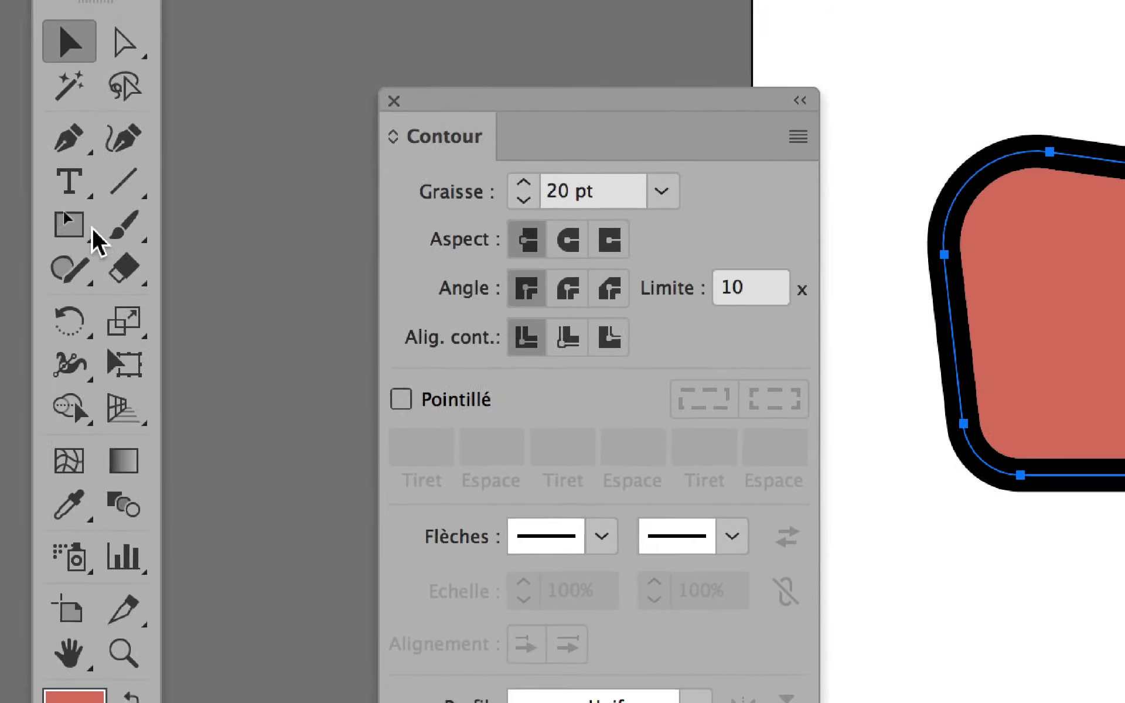
{"action": "left_click", "coordinate": [86, 228]}
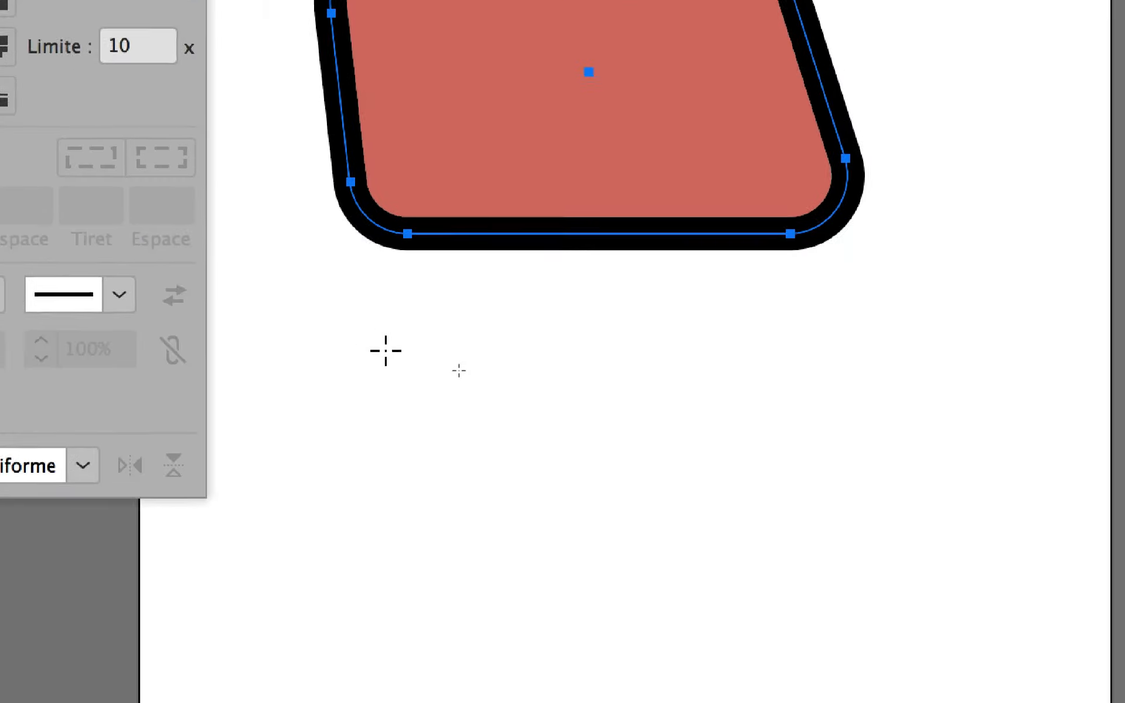
{"action": "left_click_drag", "start_coordinate": [453, 384], "coordinate": [812, 572]}
{"action": "left_click_drag", "start_coordinate": [508, 414], "coordinate": [507, 413]}
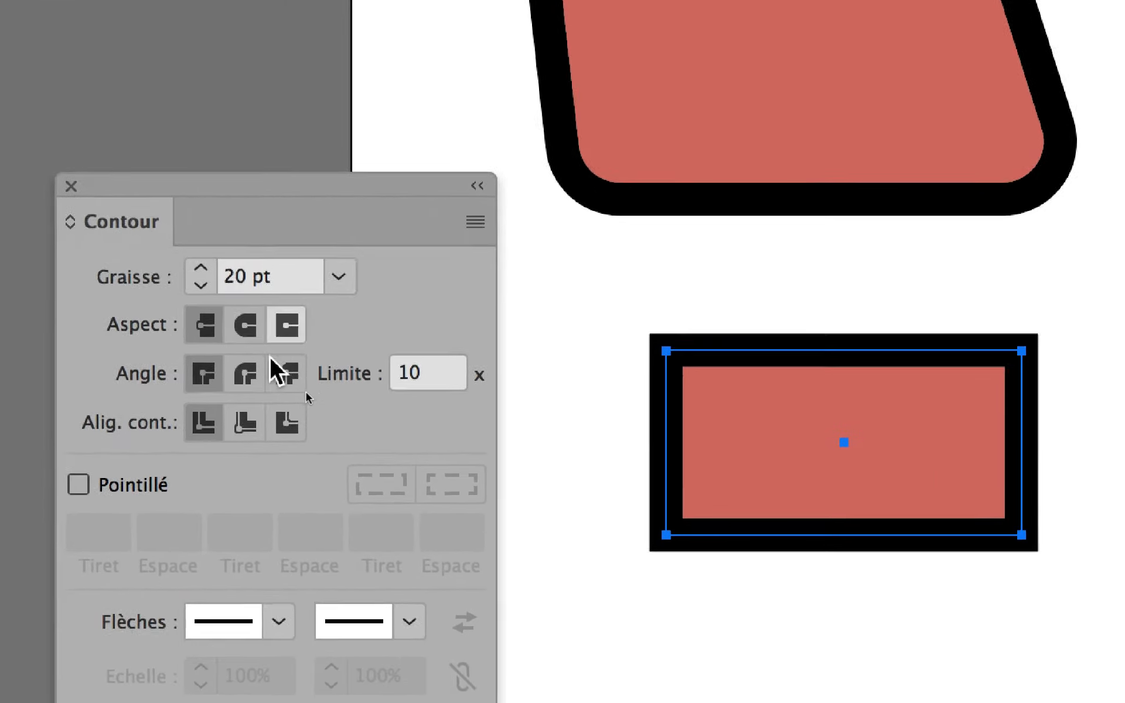
- Switch the rectangle's stroke corners from round to bevel joins, ending on miter joins
{"action": "left_click", "coordinate": [263, 364]}
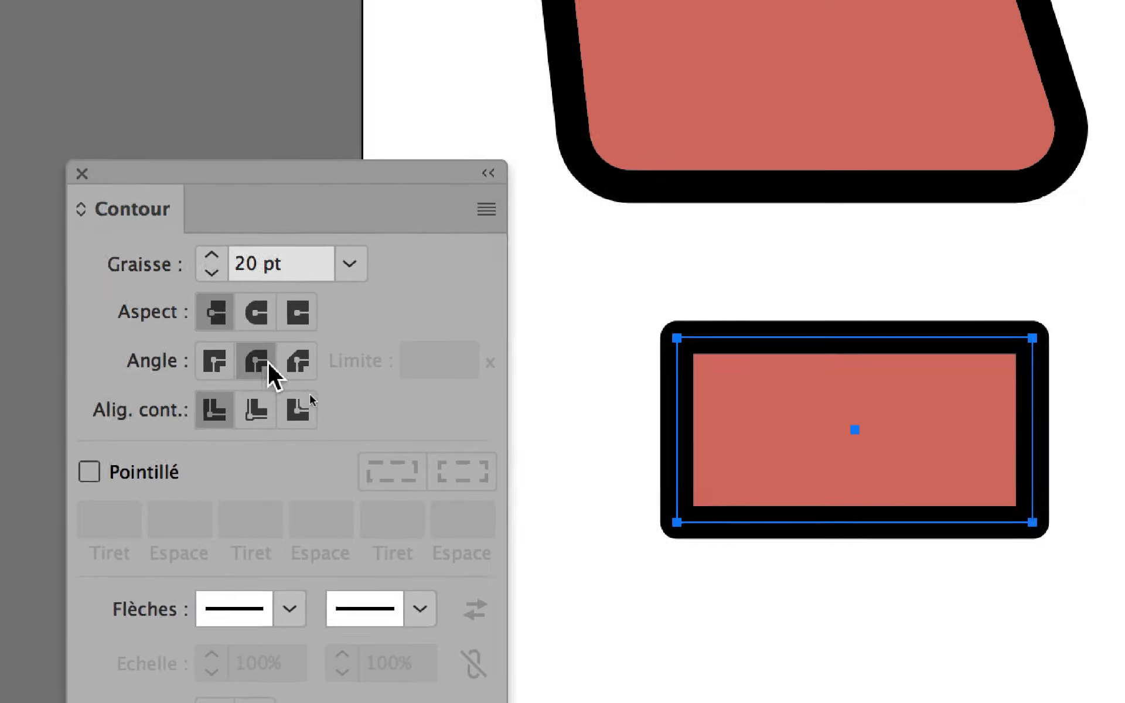
{"action": "left_click", "coordinate": [284, 368]}
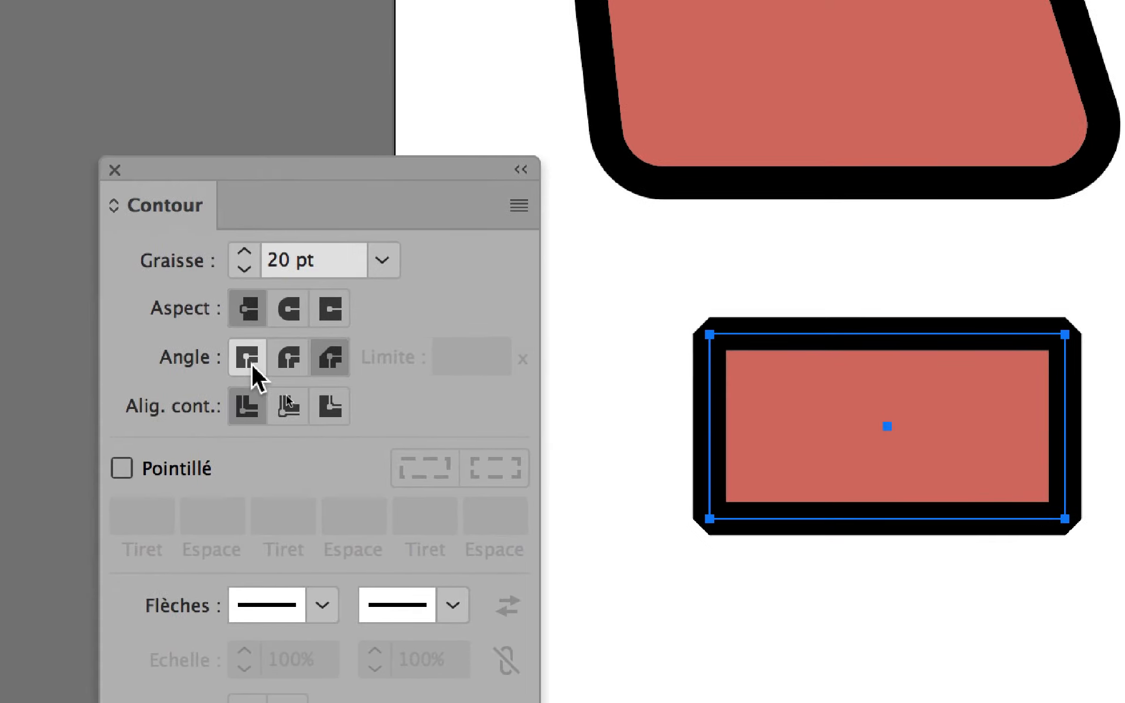
{"action": "left_click", "coordinate": [222, 364]}
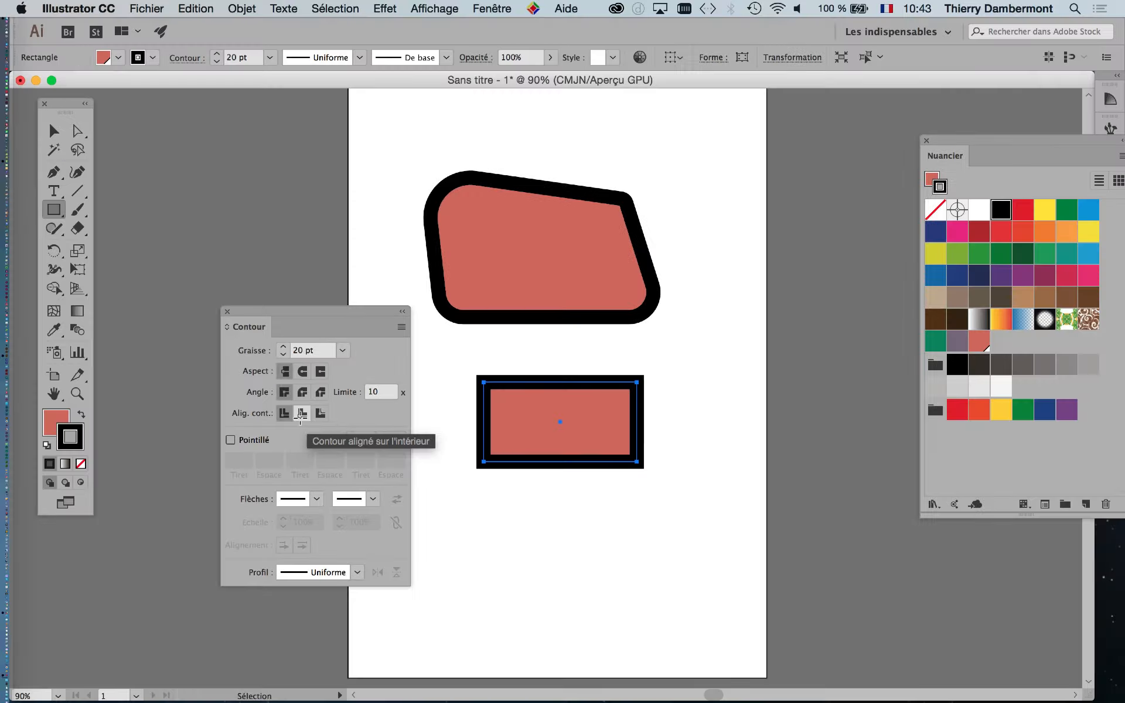
- Choose Masquer les options in the Contour panel menu and move the collapsed panel aside
{"action": "left_click_drag", "start_coordinate": [358, 317], "coordinate": [297, 219]}
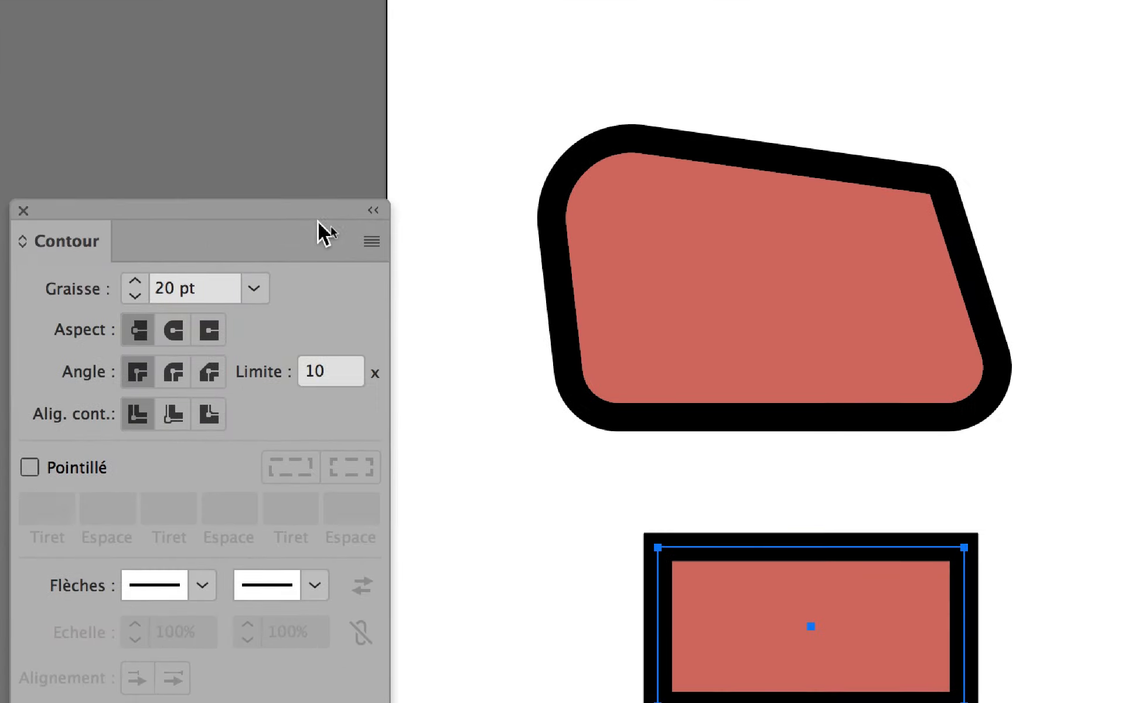
{"action": "left_click", "coordinate": [328, 227]}
{"action": "left_click", "coordinate": [363, 236]}
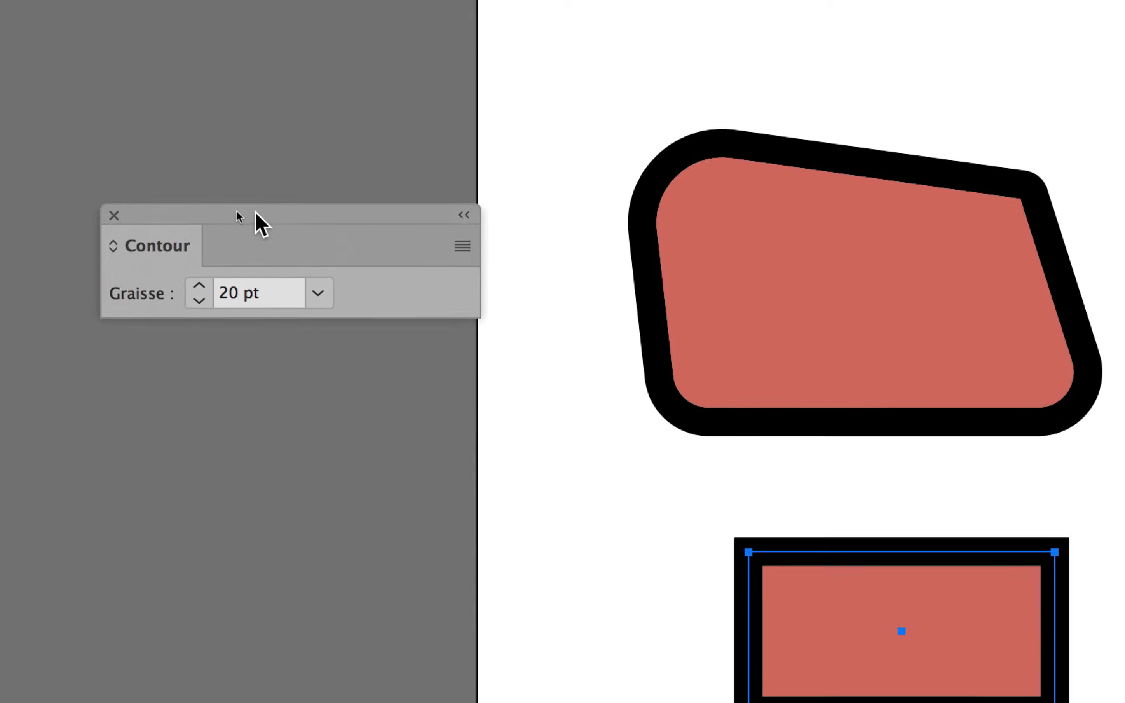
{"action": "left_click_drag", "start_coordinate": [111, 189], "coordinate": [54, 88]}
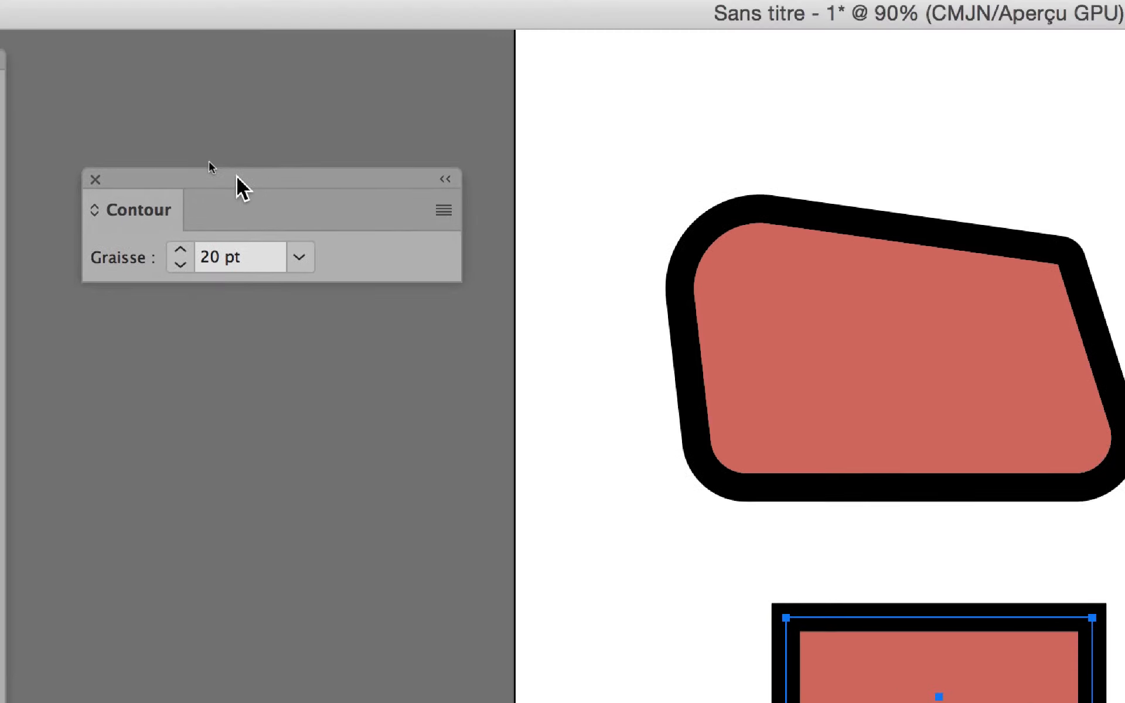